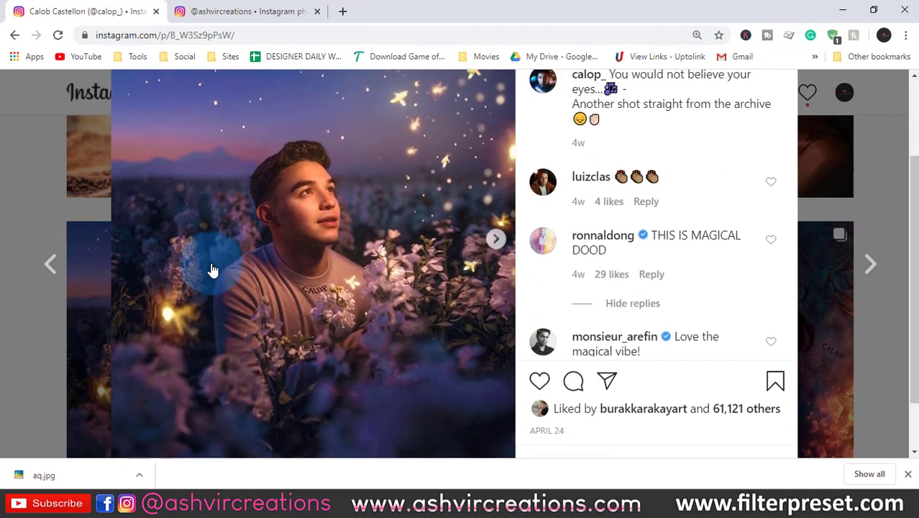
- Browse the ashvircreations Instagram profile and look through its grid of edited photos
left_click(245, 12)
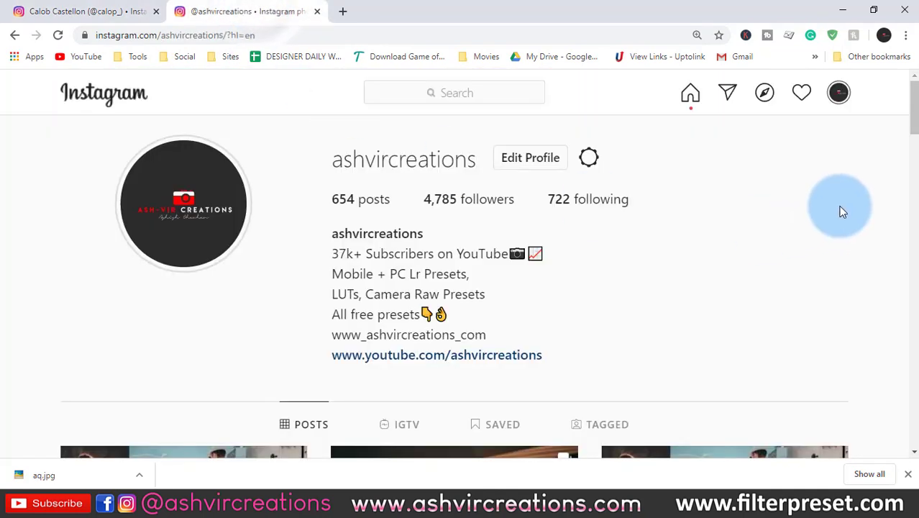
scroll(843, 212, "down", 2)
scroll(849, 202, "up", 2)
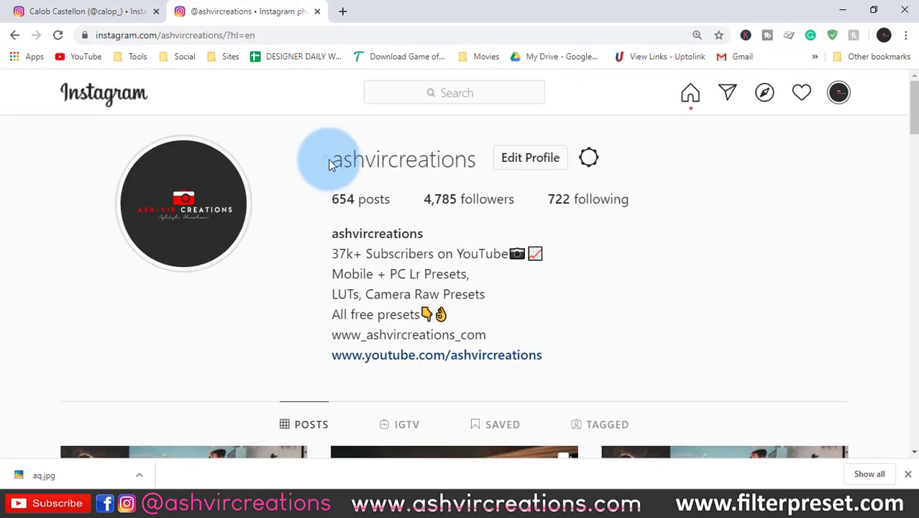
left_click_drag(330, 167, 479, 161)
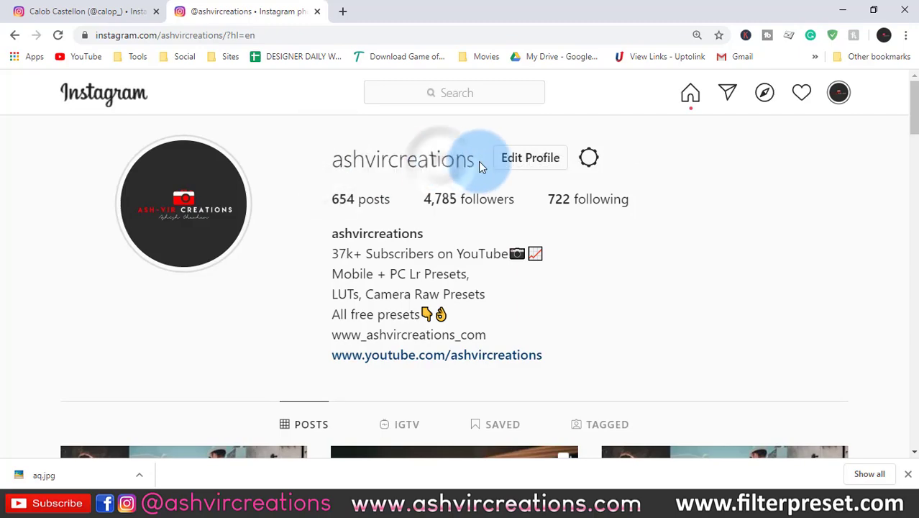
scroll(684, 190, "down", 9)
scroll(884, 207, "down", 6)
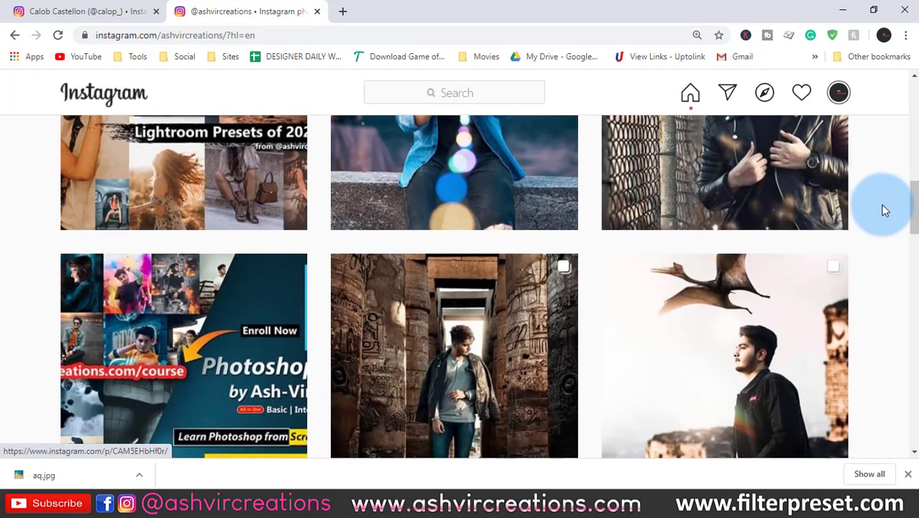
scroll(884, 209, "down", 10)
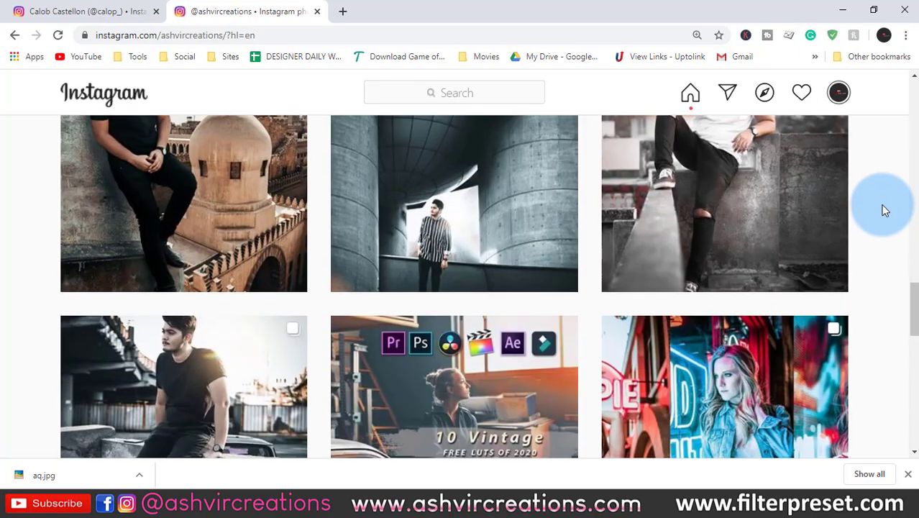
scroll(885, 210, "down", 3)
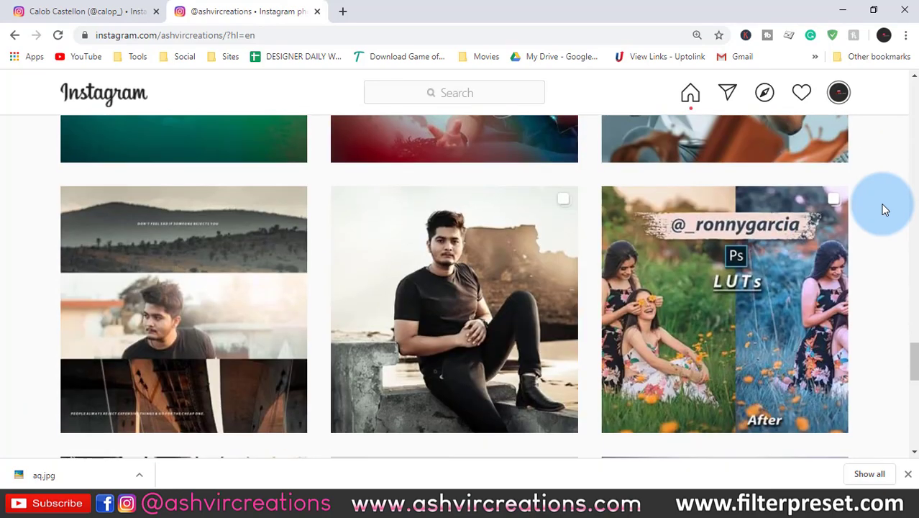
scroll(884, 210, "down", 4)
scroll(884, 209, "down", 2)
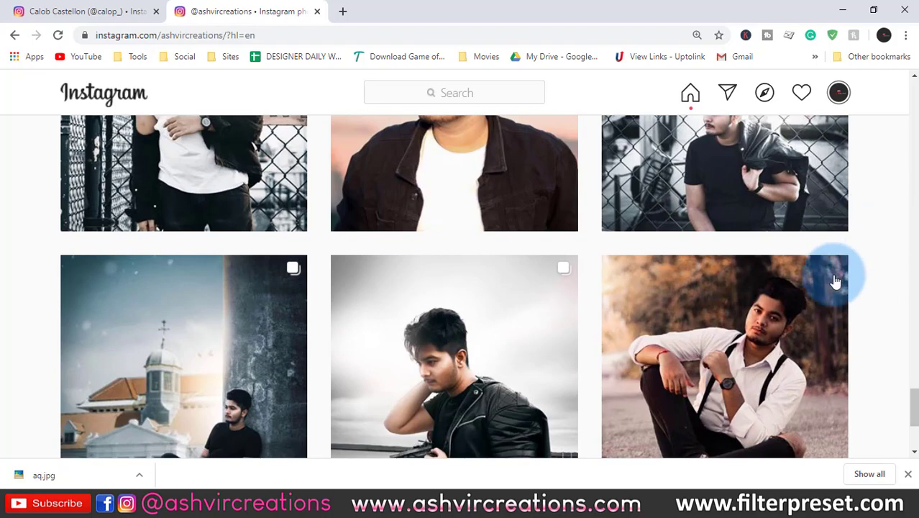
- Switch to File Explorer and open aq.jpg from the Calop Series #1 folder in Photoshop
left_click(383, 503)
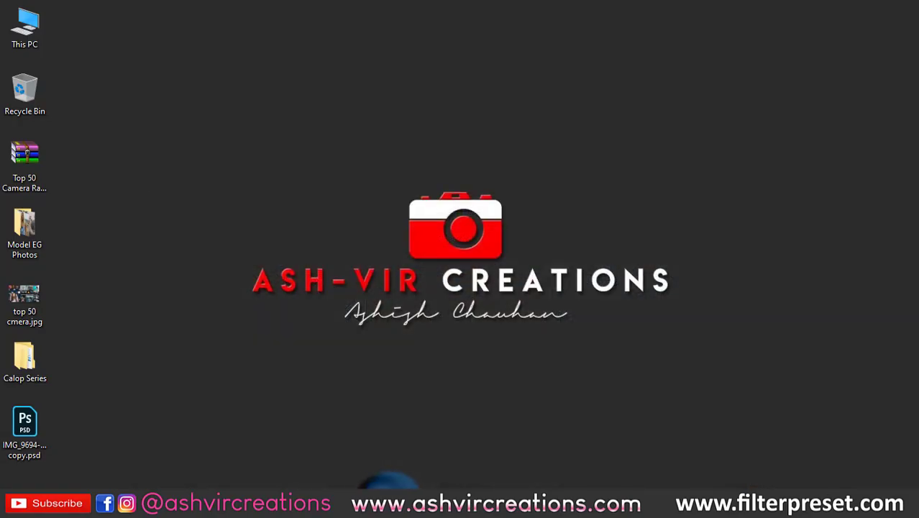
left_click(403, 497)
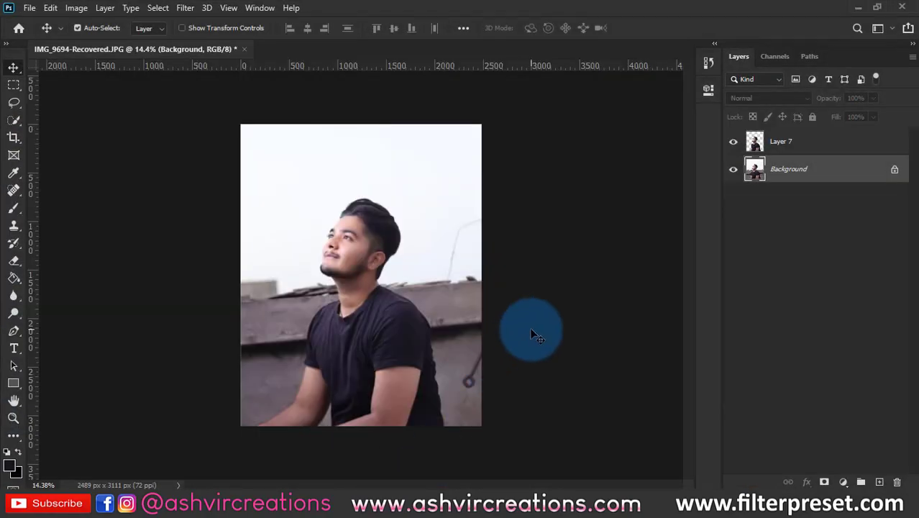
left_click(417, 497)
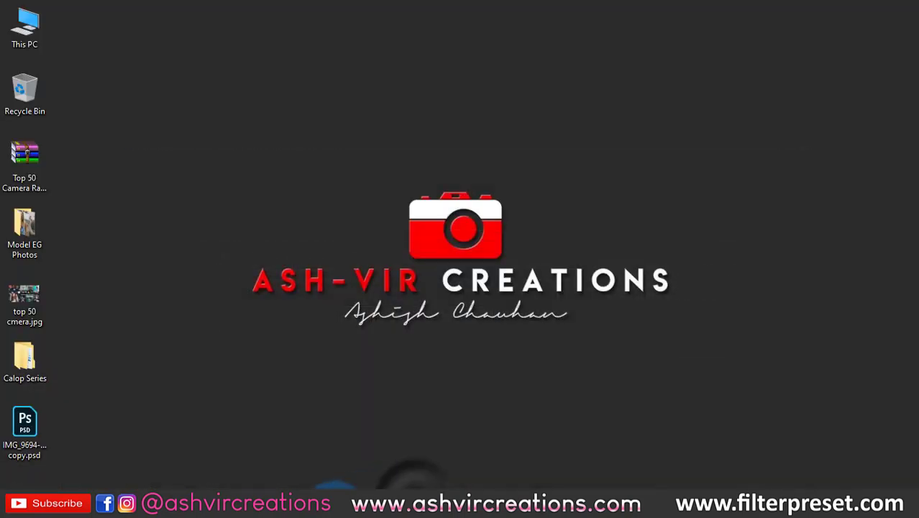
left_click(337, 496)
right_click(821, 241)
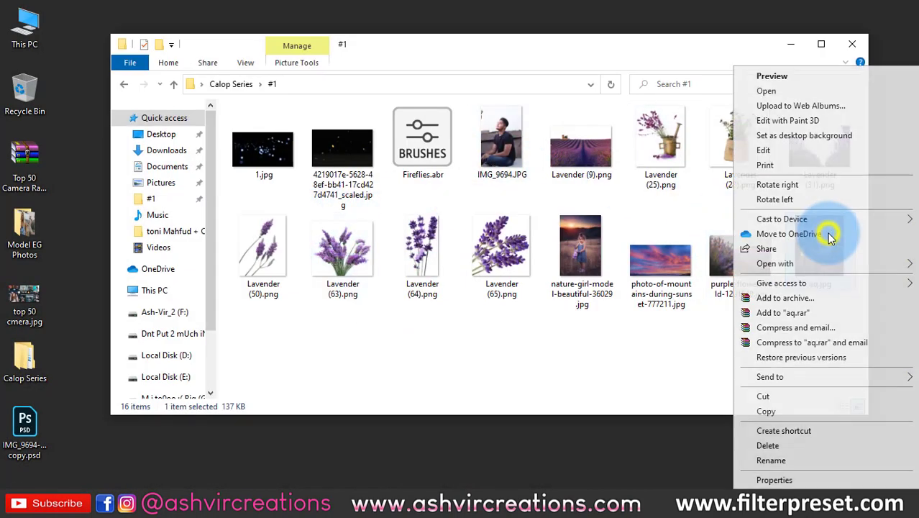
mouse_move(775, 264)
left_click(687, 261)
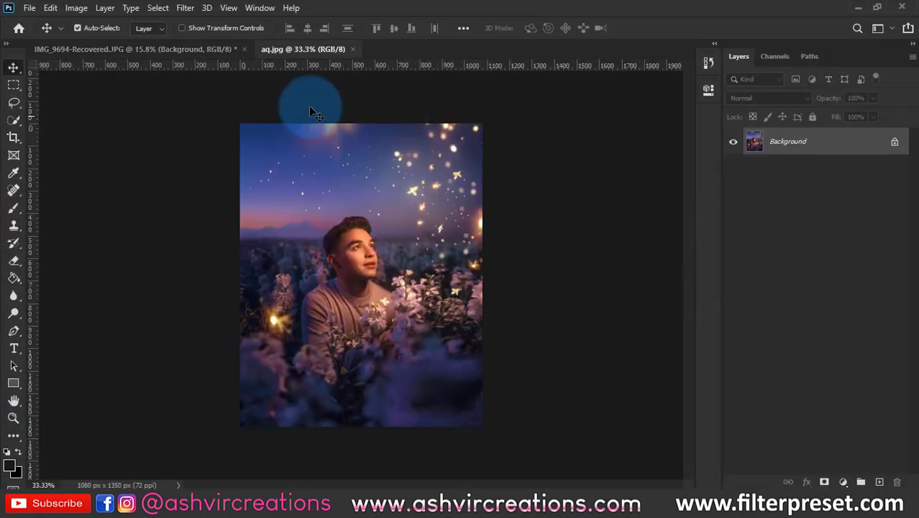
- Convert the Background of aq.jpg into a regular layer and flip it horizontally
left_click(50, 9)
left_click(395, 195)
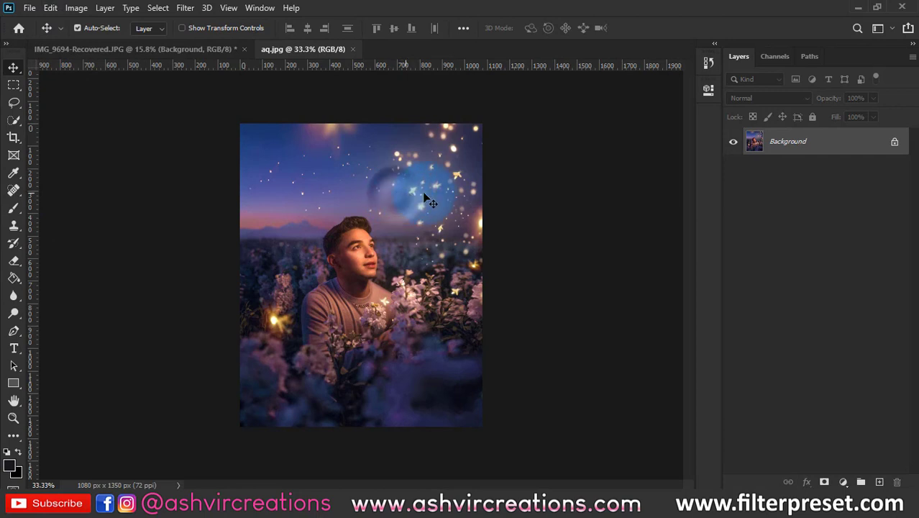
double_click(791, 141)
left_click(569, 142)
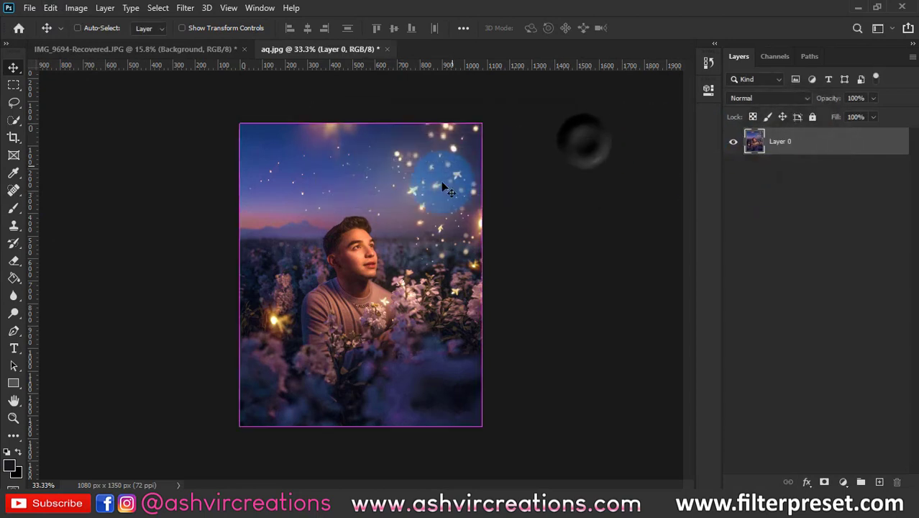
key("ctrl+t")
right_click(430, 246)
left_click(462, 231)
key("Return")
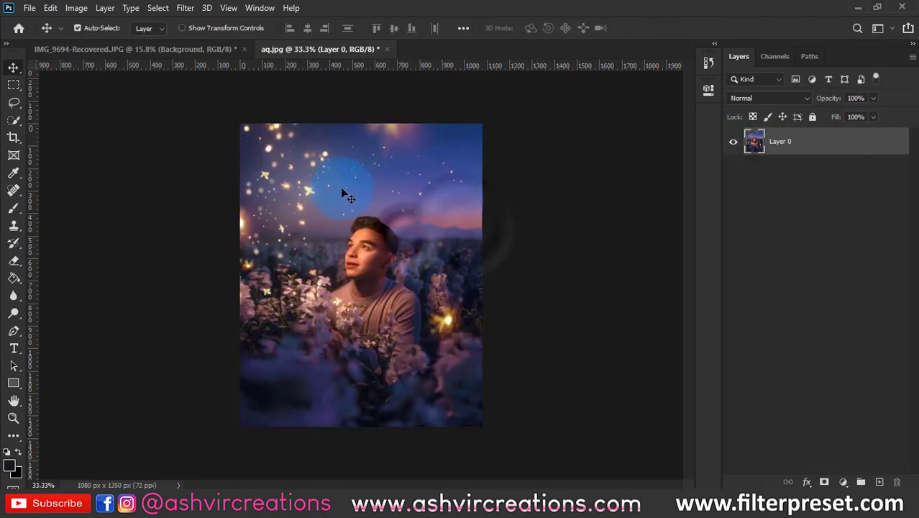
- Arrange aq.jpg and IMG_9694-Recovered.JPG in a 2-up vertical view and fit the whole portrait in its window
left_click(222, 52)
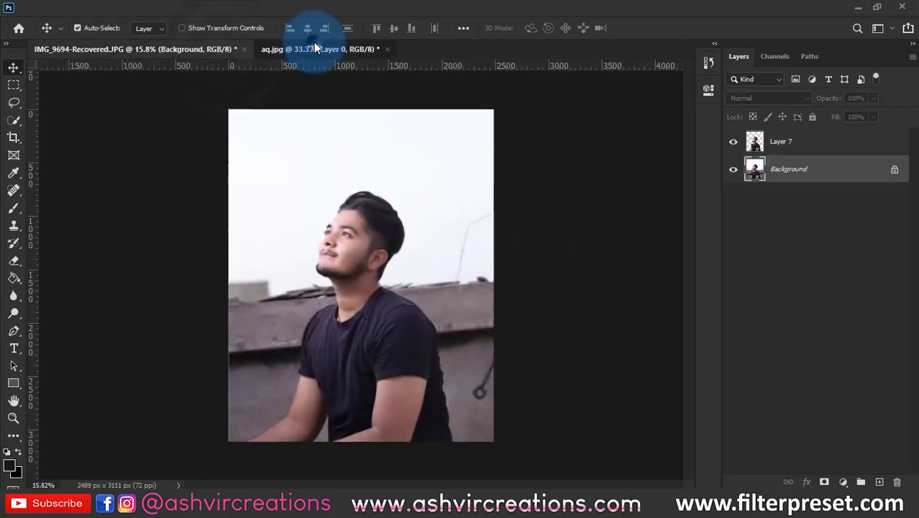
left_click(314, 46)
left_click(260, 8)
mouse_move(310, 20)
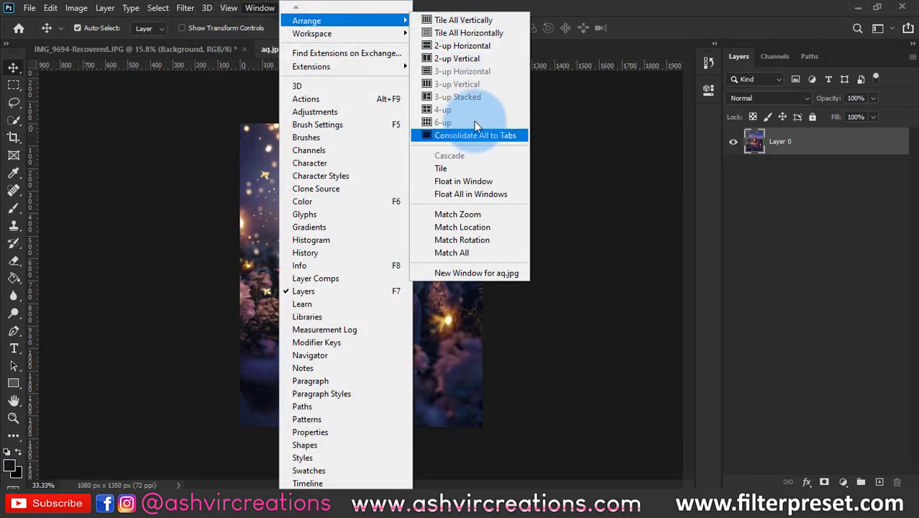
left_click(475, 58)
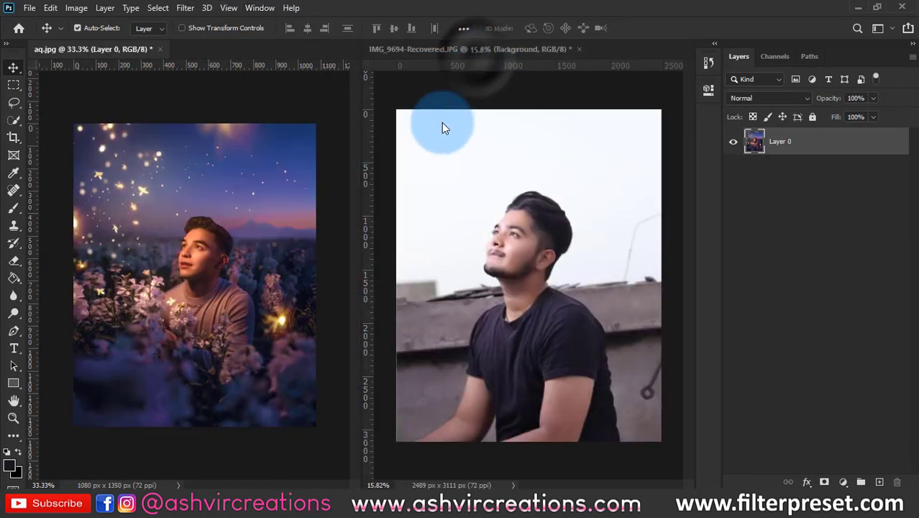
left_click(483, 110)
scroll(485, 112, "down", 1)
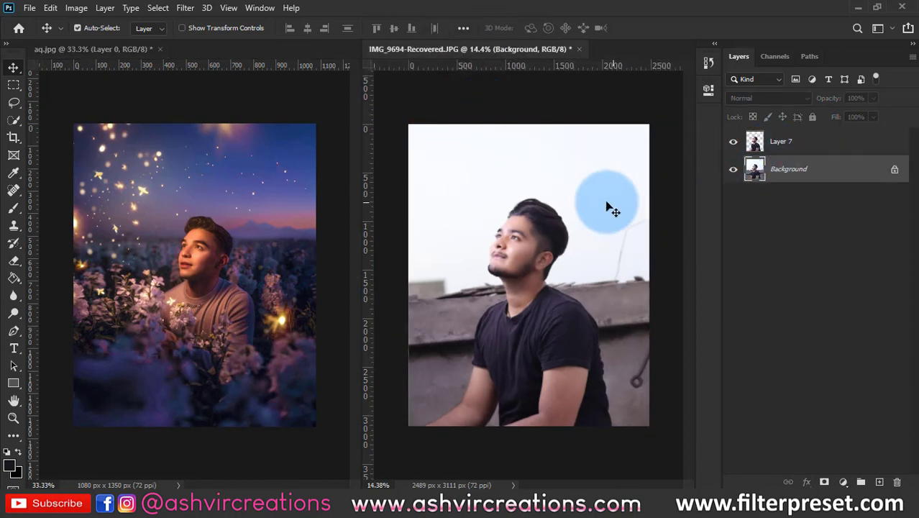
- Try to enlarge the portrait's canvas to about 3181 × 3977 px with the Crop tool at a 4:5 ratio
left_click(13, 136)
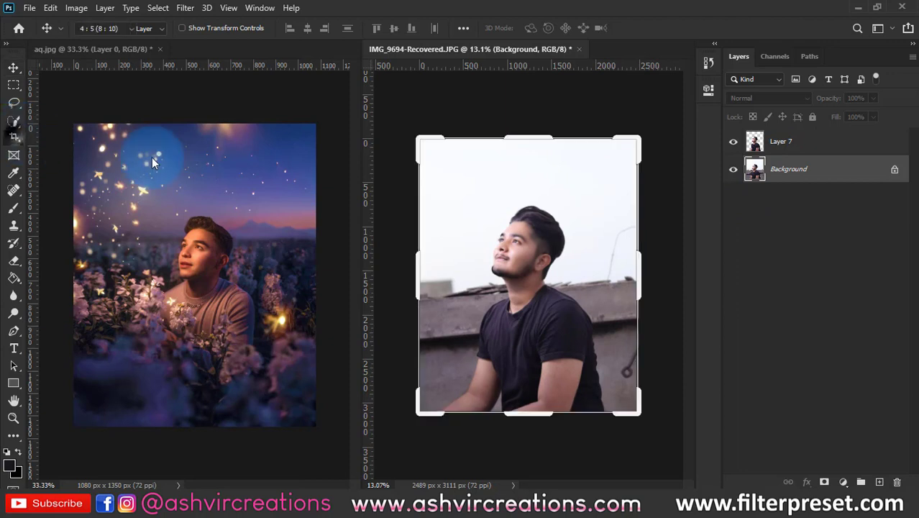
left_click(101, 29)
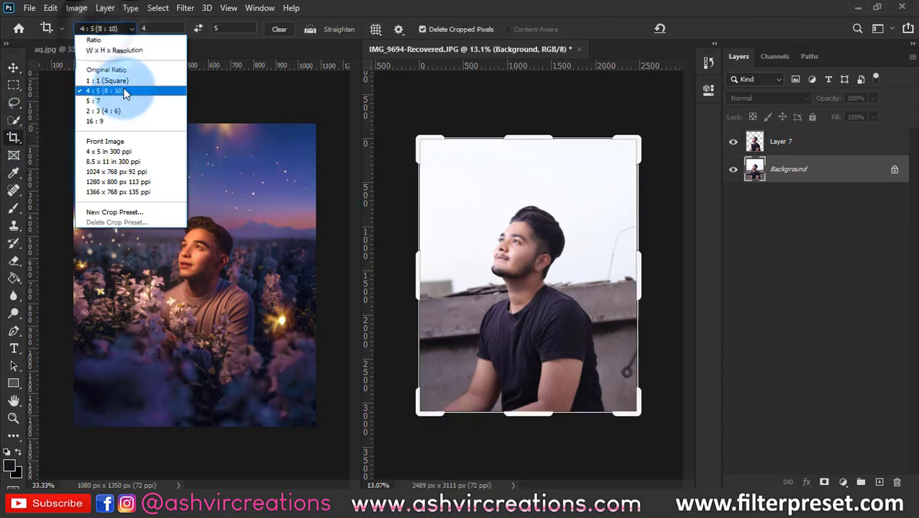
left_click(528, 208)
scroll(529, 209, "down", 4)
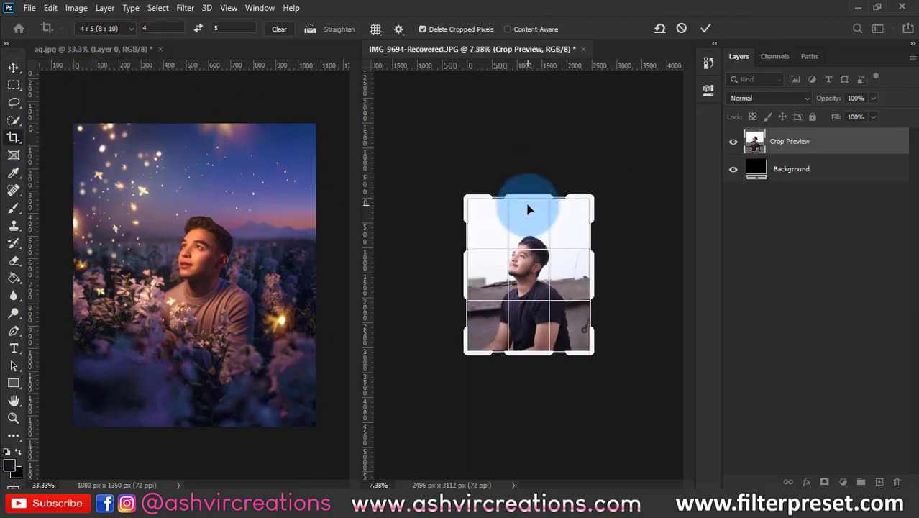
left_click_drag(467, 195, 419, 161)
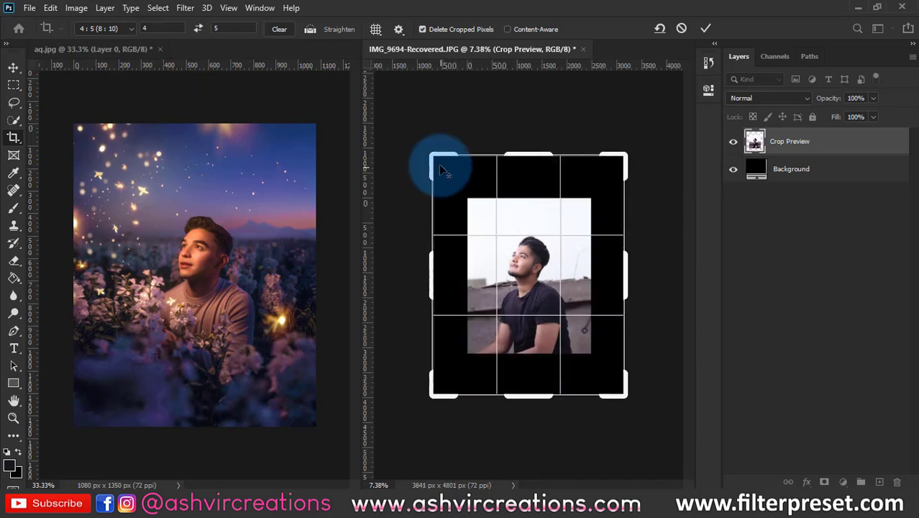
left_click_drag(441, 161, 457, 182)
double_click(497, 232)
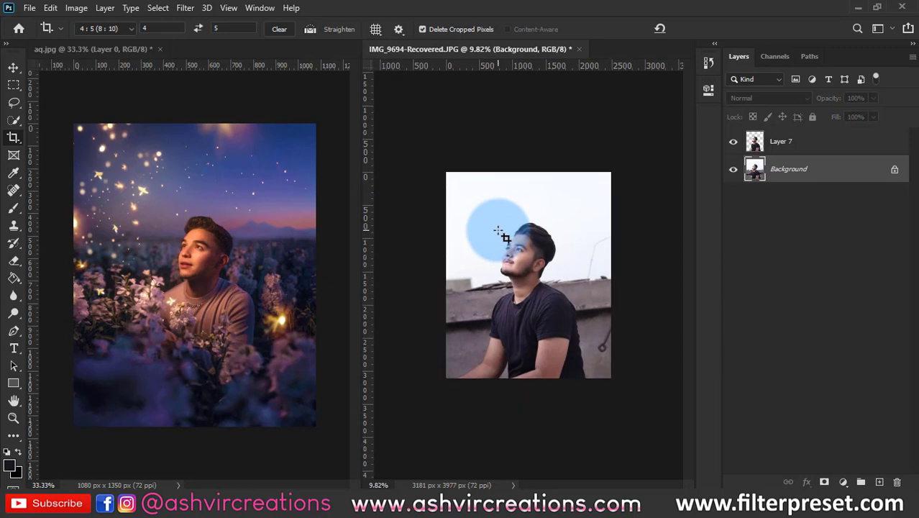
- Undo the portrait's canvas enlargement and convert its locked Background into a regular layer
left_click(866, 232)
double_click(866, 178)
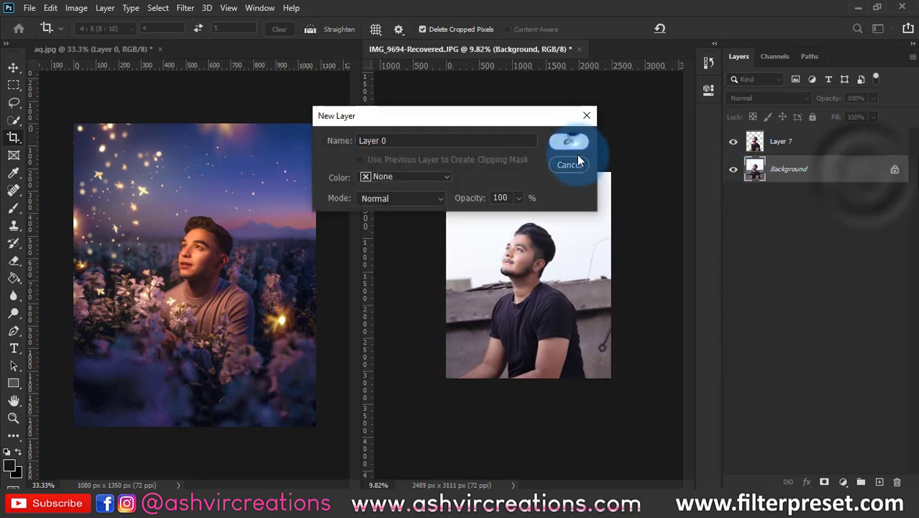
left_click(577, 143)
- Expand the portrait's canvas evenly on all sides to about 2813 × 3517 px with a 4:5 crop
left_click_drag(445, 172, 430, 156)
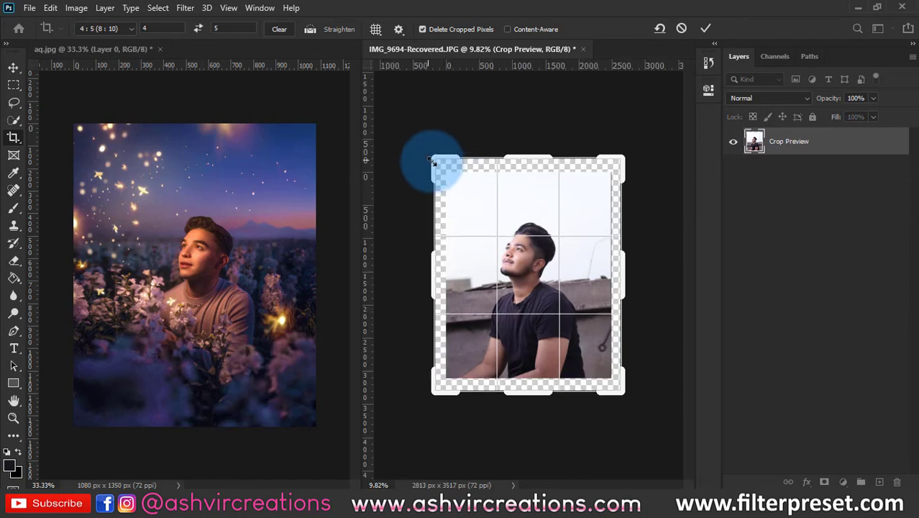
key("Return")
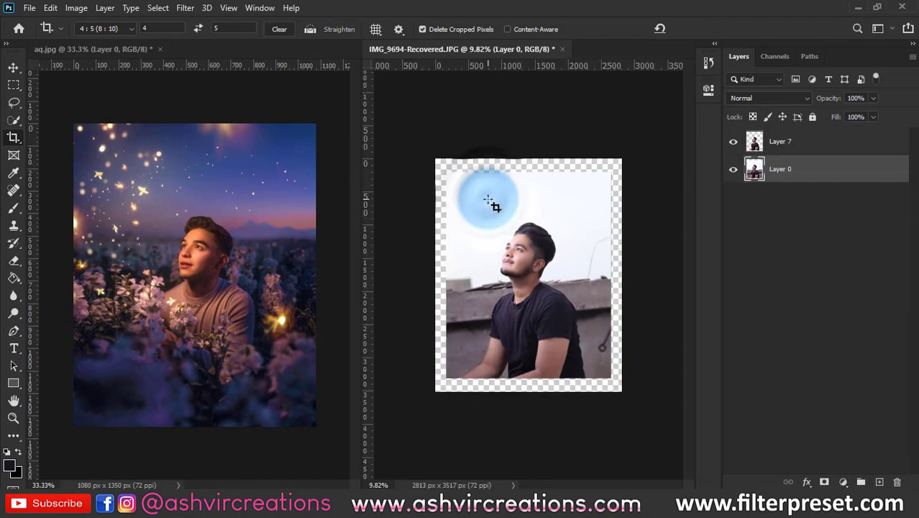
key("ctrl+0")
key("v")
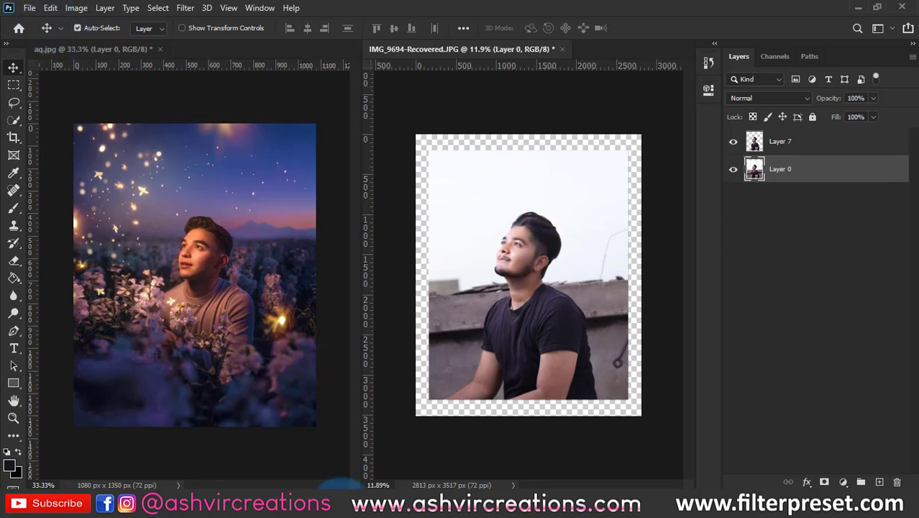
- Place Lavender (9).png from the Calop Series #1 folder into the IMG_9694-Recovered.JPG document
left_click(347, 486)
left_click(583, 151)
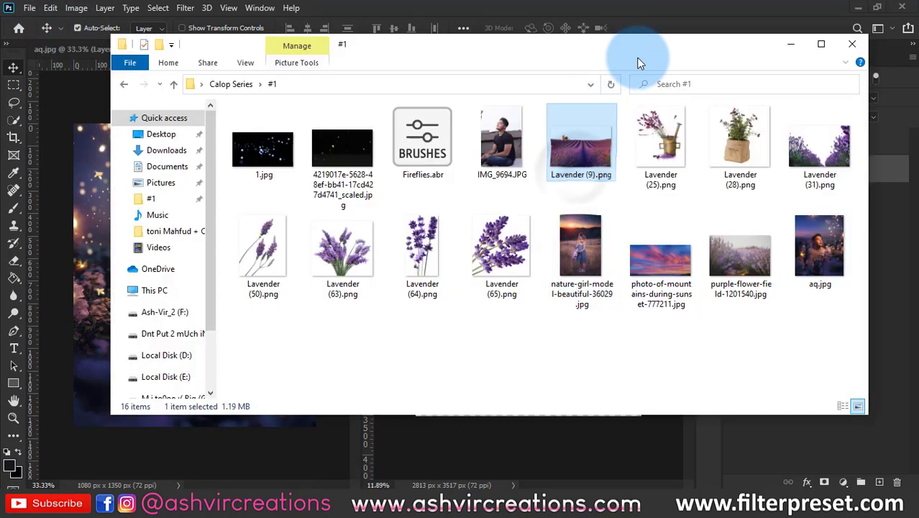
left_click_drag(637, 59, 566, 133)
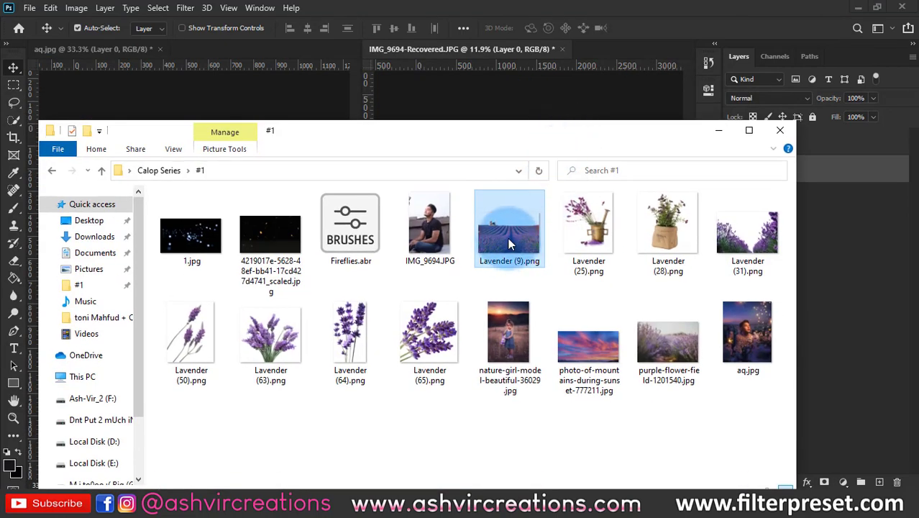
left_click(652, 349, "ctrl")
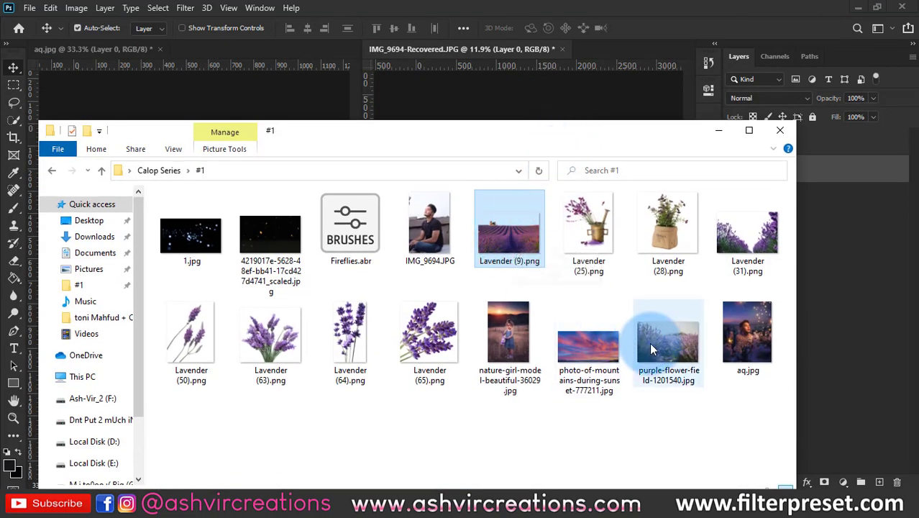
left_click(669, 343)
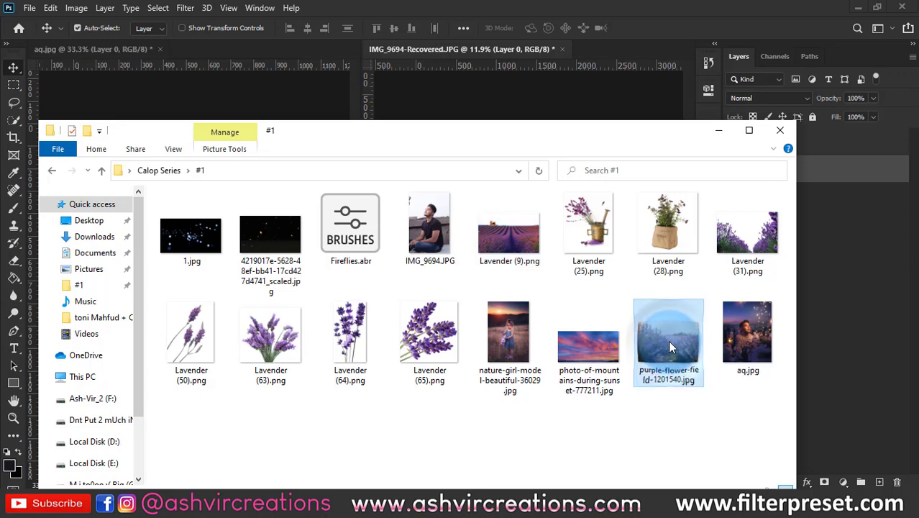
left_click(510, 230)
left_click(528, 113)
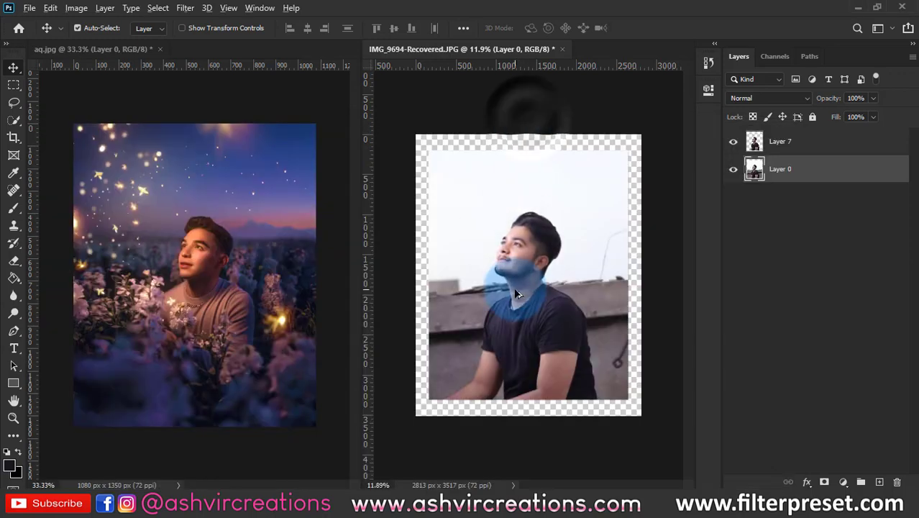
key("alt+Tab")
left_click_drag(547, 130, 544, 237)
left_click_drag(520, 310, 550, 176)
- Enlarge the lavender field to span the canvas width and position it over the lower half, behind the cut-out man
left_click_drag(542, 267, 683, 176)
left_click_drag(611, 243, 603, 287)
key("Return")
scroll(601, 283, "up", 3)
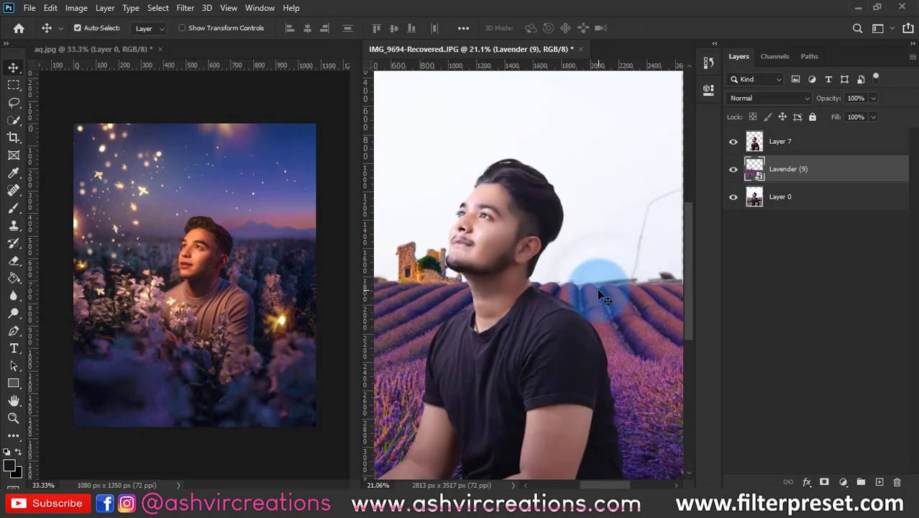
scroll(598, 295, "down", 3)
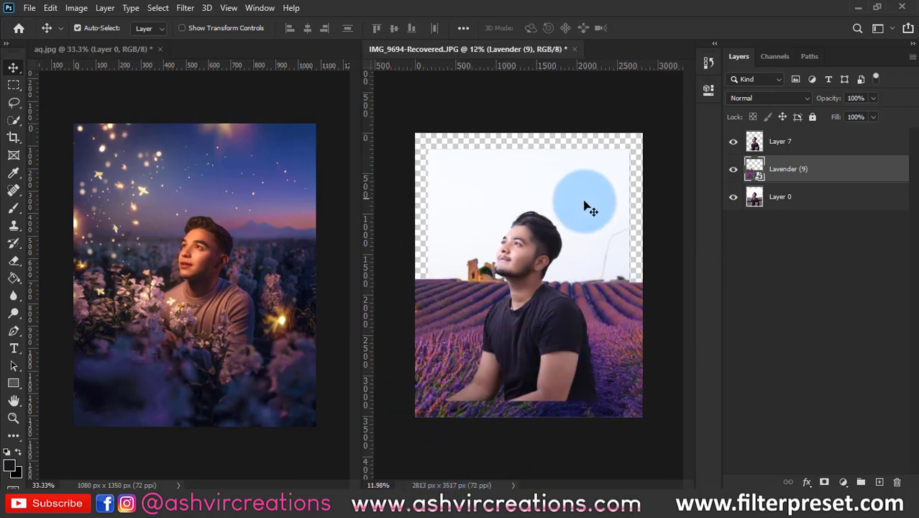
- Place the photo-of-mountains-during-sunset-777211 image from the #1 folder into the portrait, directly above Layer 0
left_click(777, 198)
left_click(348, 500)
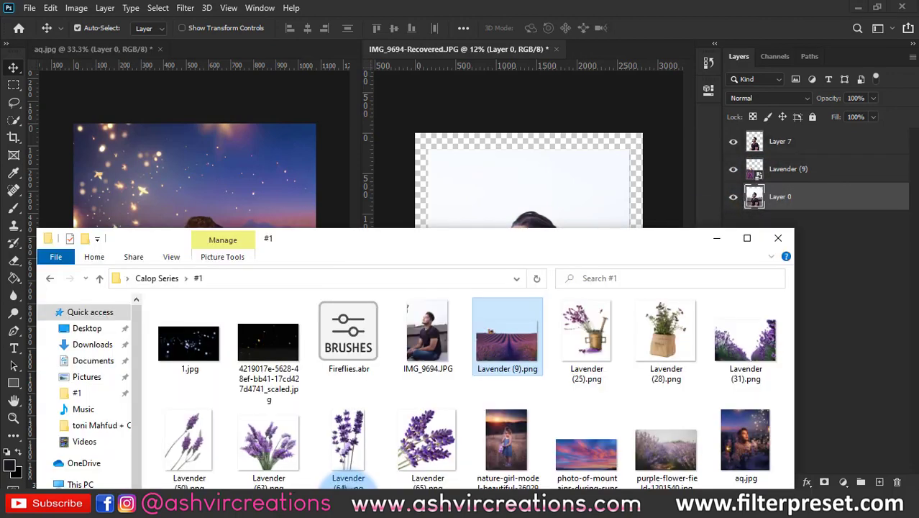
left_click(606, 458)
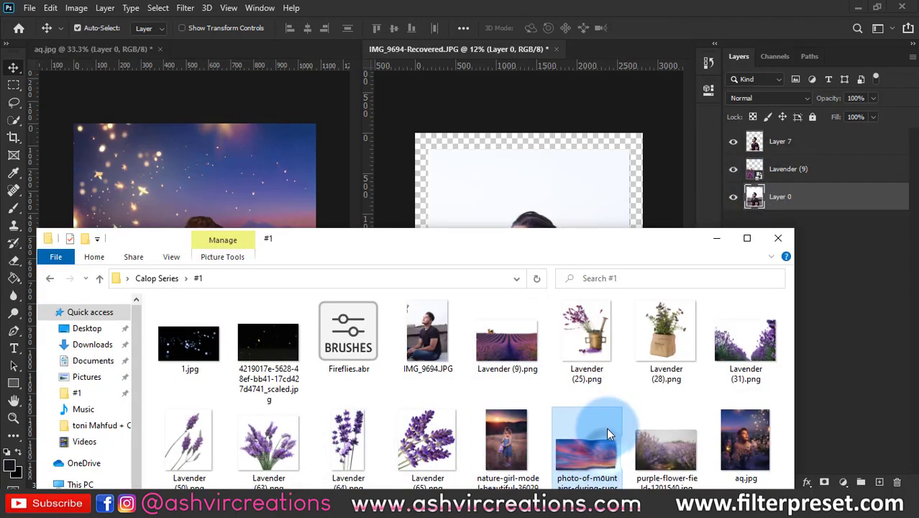
left_click(511, 435)
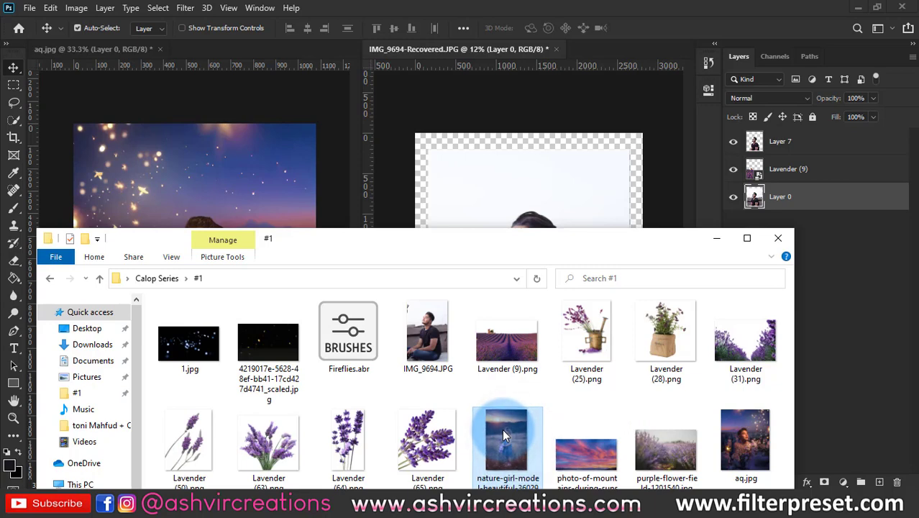
left_click_drag(561, 434, 546, 168)
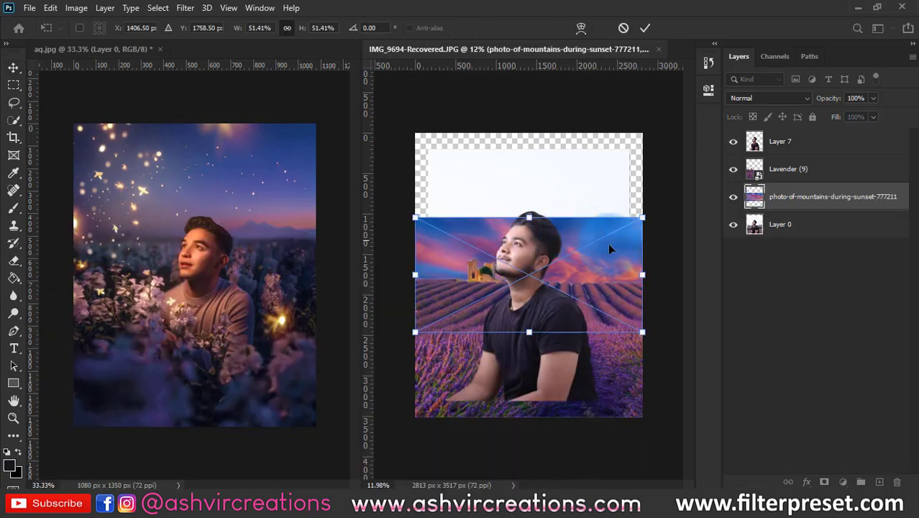
- Enlarge the sunset image to about 94.21% and position it to cover the whole sky behind the man and lavender field
left_click_drag(641, 215, 736, 169)
left_click_drag(631, 246, 554, 204)
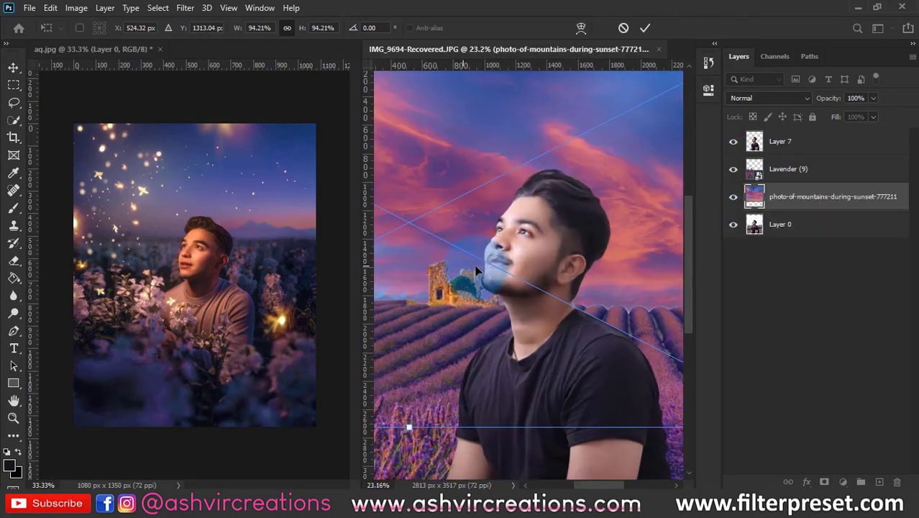
scroll(484, 263, "up", 3)
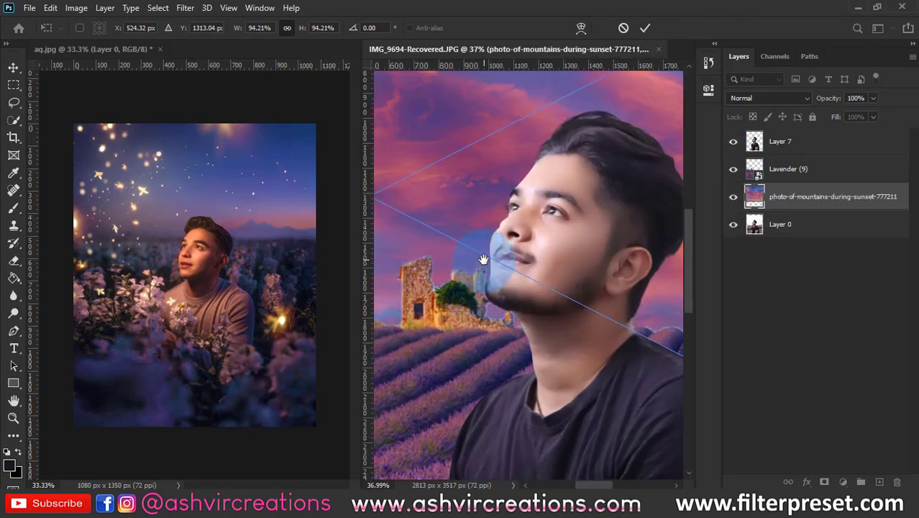
scroll(484, 263, "down", 5)
scroll(490, 254, "up", 1)
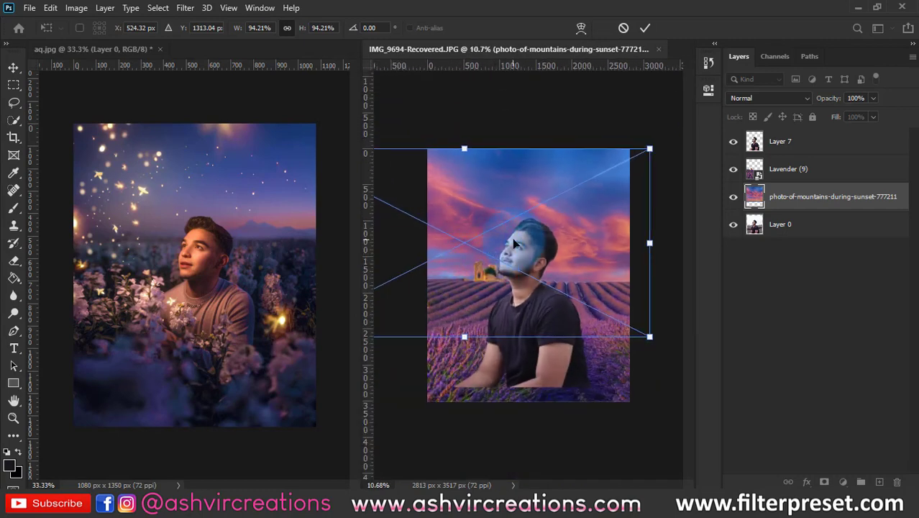
double_click(522, 223)
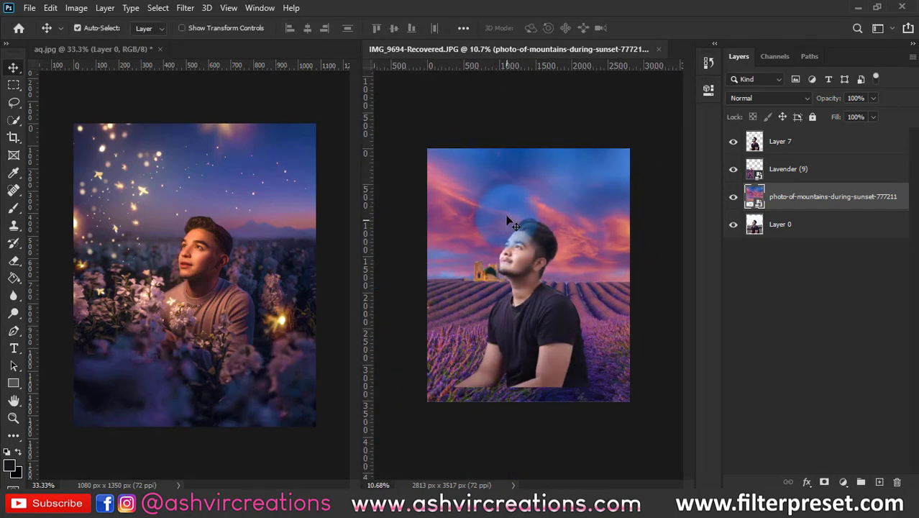
- Rasterize the photo-of-mountains-during-sunset-777211 and Lavender (9) smart object layers
right_click(818, 202)
left_click(687, 251)
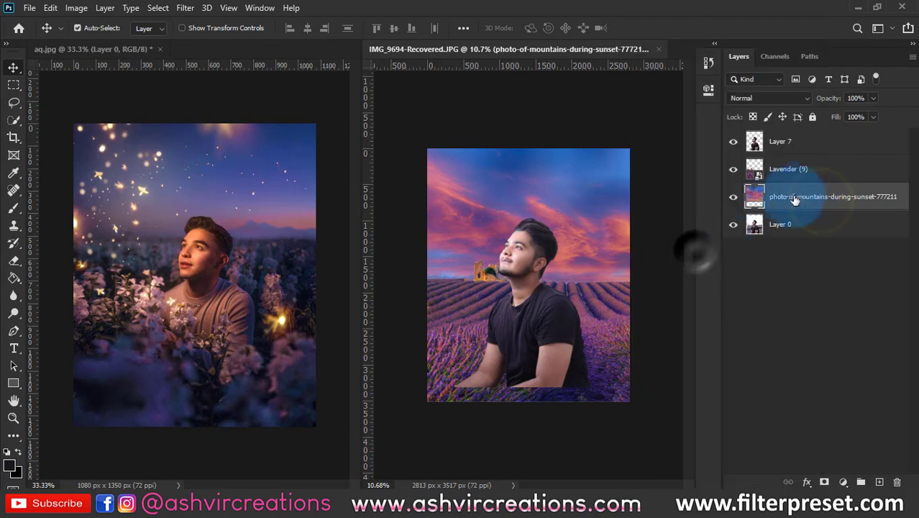
right_click(801, 169)
left_click(671, 249)
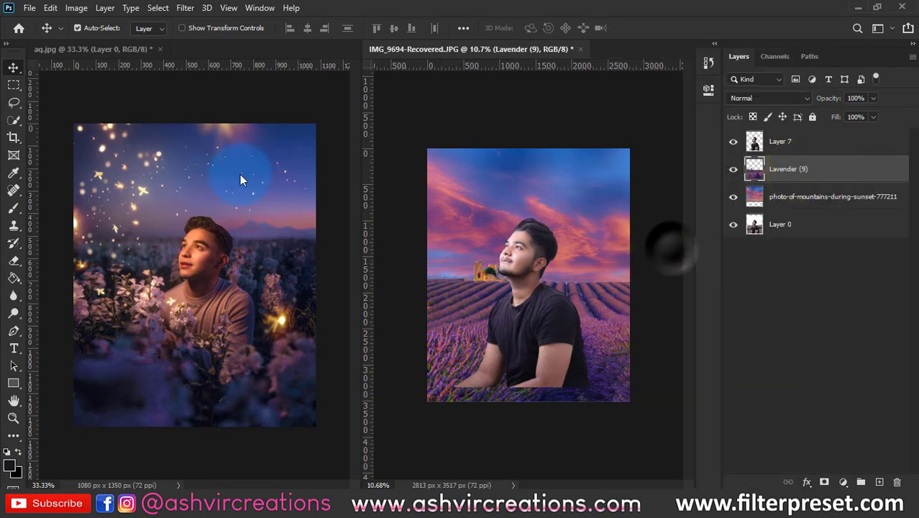
- Crop the portrait at its existing 4:5 canvas bounds to delete the layer pixels outside the canvas
scroll(601, 252, "up", 1)
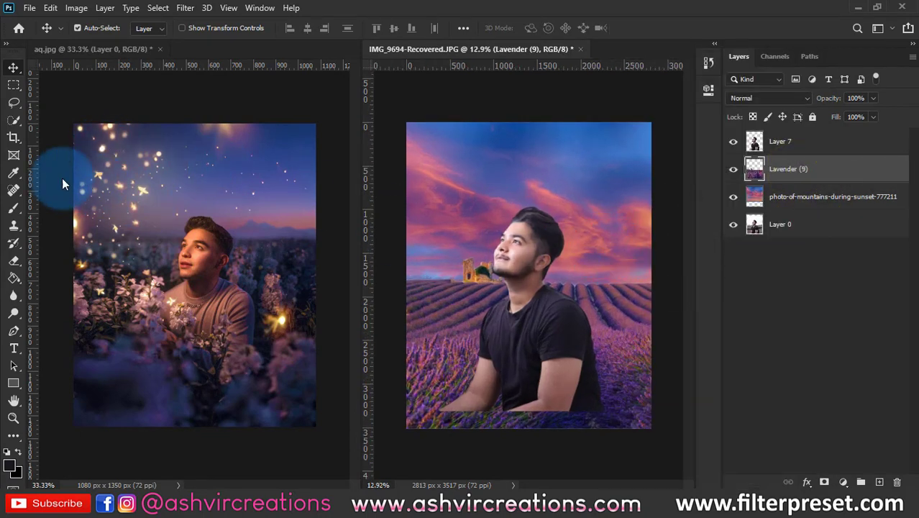
left_click(14, 136)
double_click(522, 207)
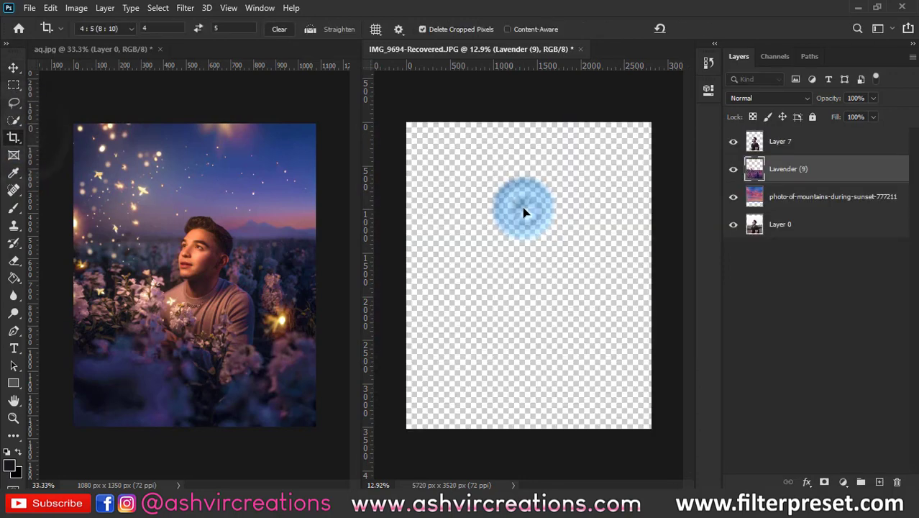
key("v")
left_click(835, 202)
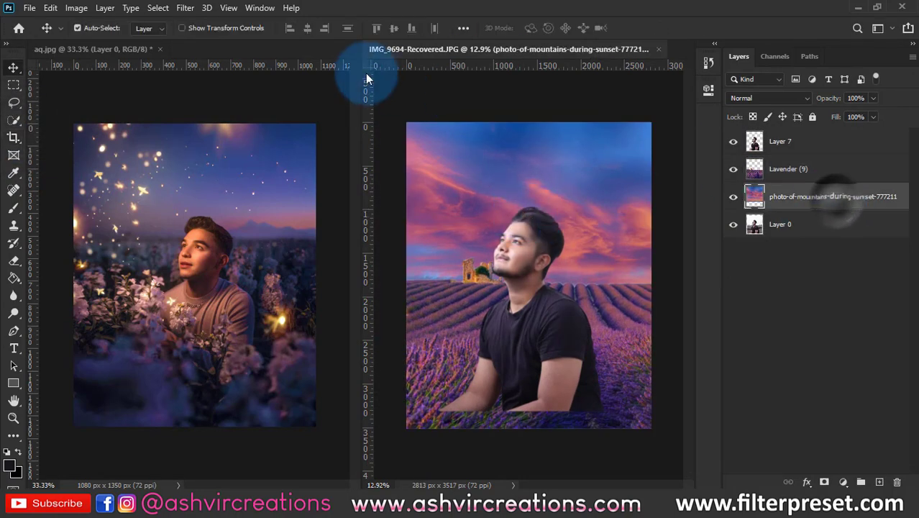
left_click(820, 171)
left_click(185, 8)
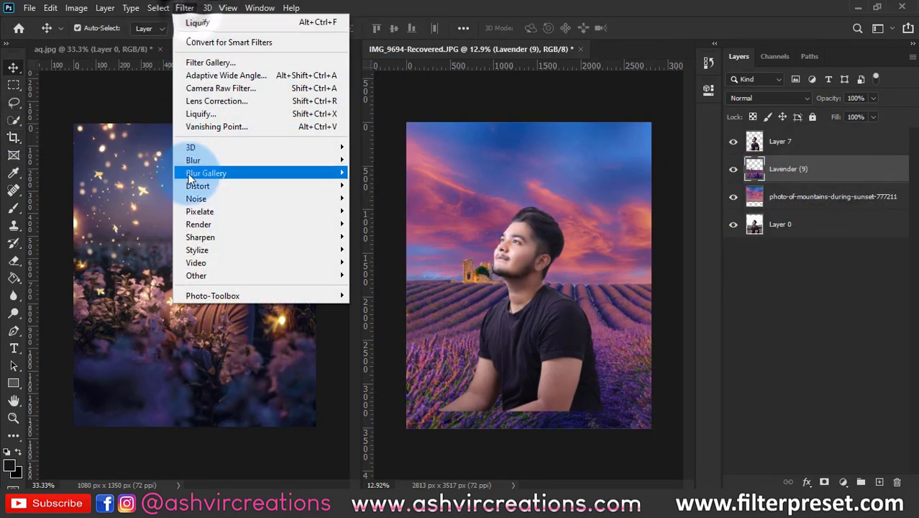
mouse_move(196, 161)
left_click(377, 198)
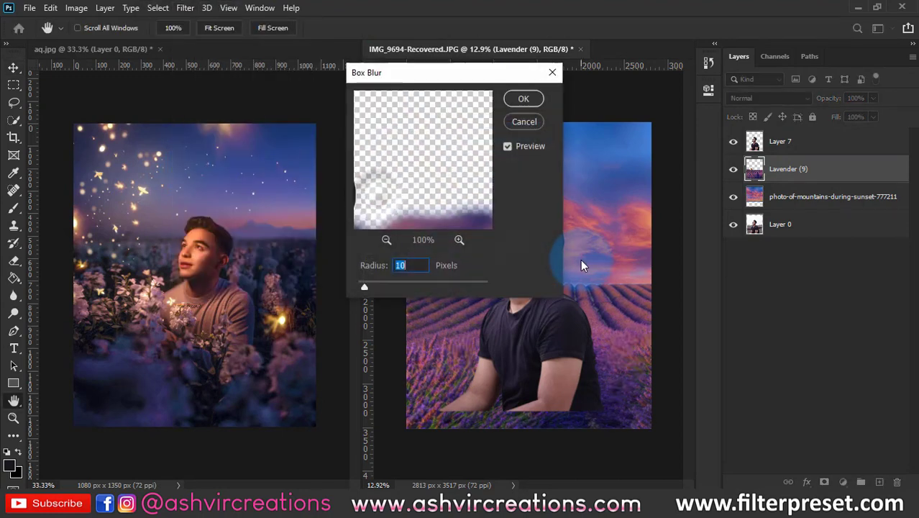
left_click(531, 123)
- Apply a 42 px Tilt-Shift blur to the Lavender (9) layer, keeping the foreground flowers around the man's arms in focus
left_click(184, 8)
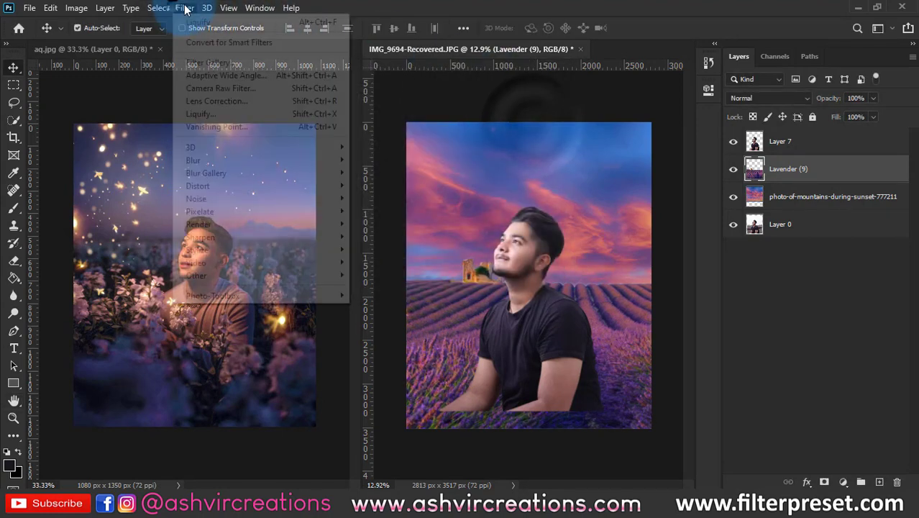
mouse_move(213, 173)
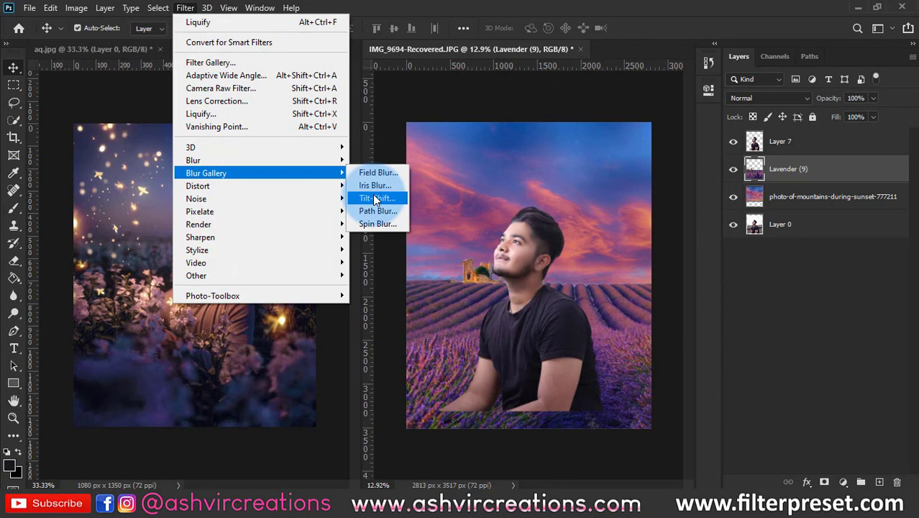
left_click(375, 199)
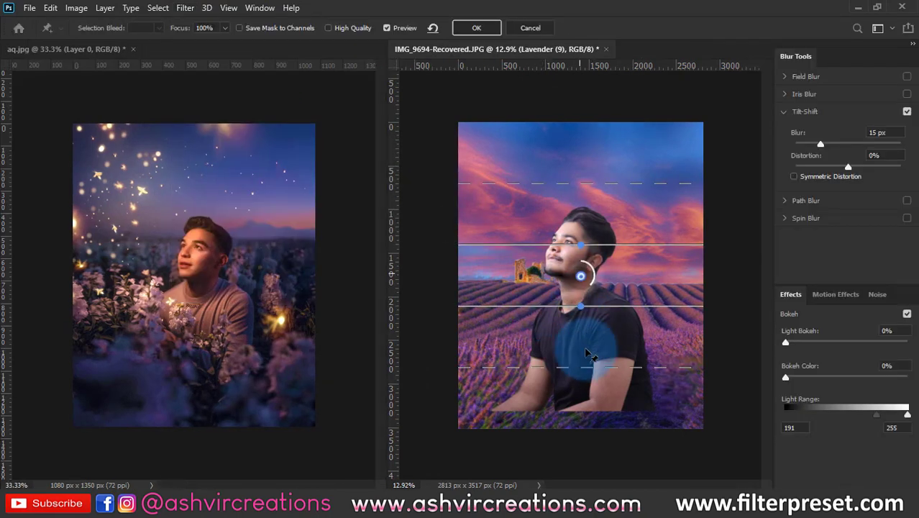
left_click(590, 389)
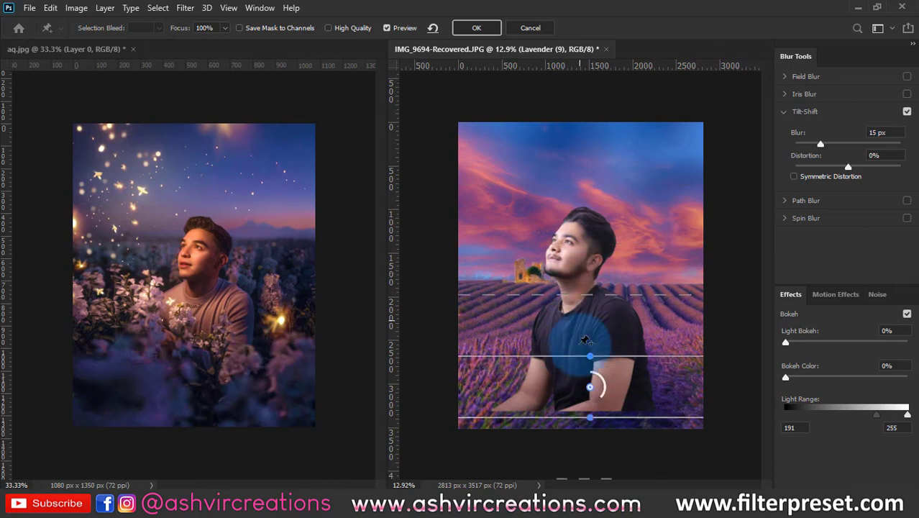
left_click_drag(590, 388, 586, 422)
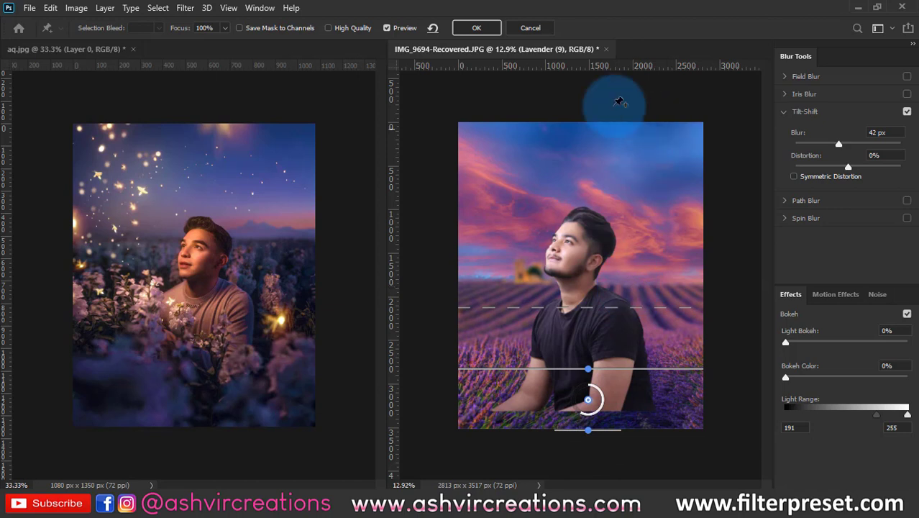
left_click(477, 28)
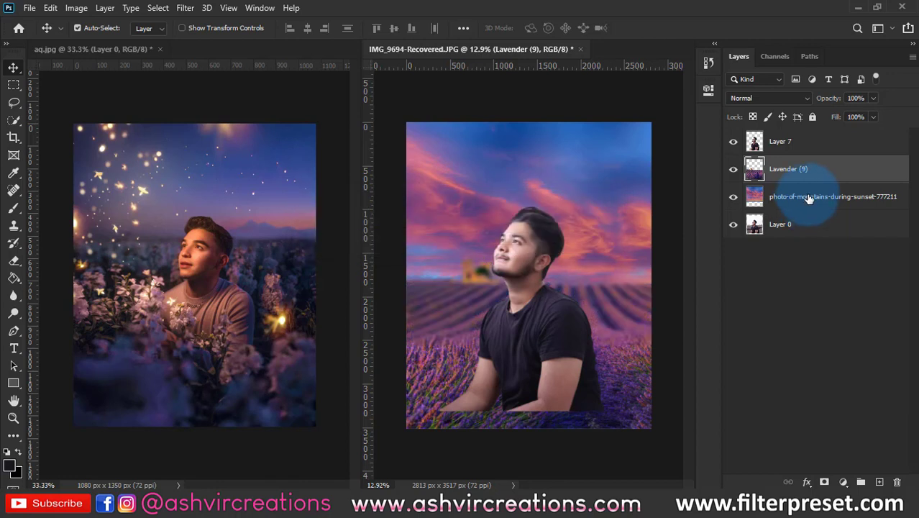
- Erase the blurred ruin on the horizon beside the man from the Lavender (9) layer with a soft round 600 px eraser
left_click(809, 197)
scroll(626, 193, "up", 2)
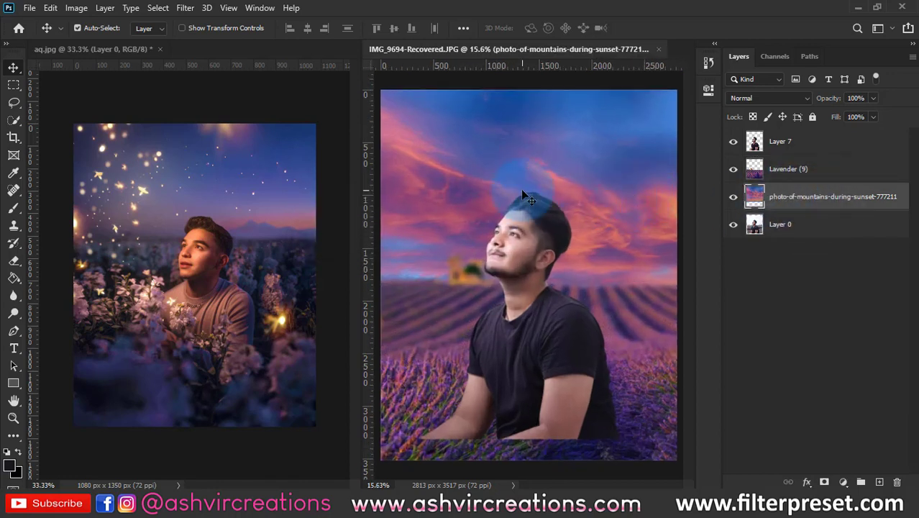
left_click(789, 169)
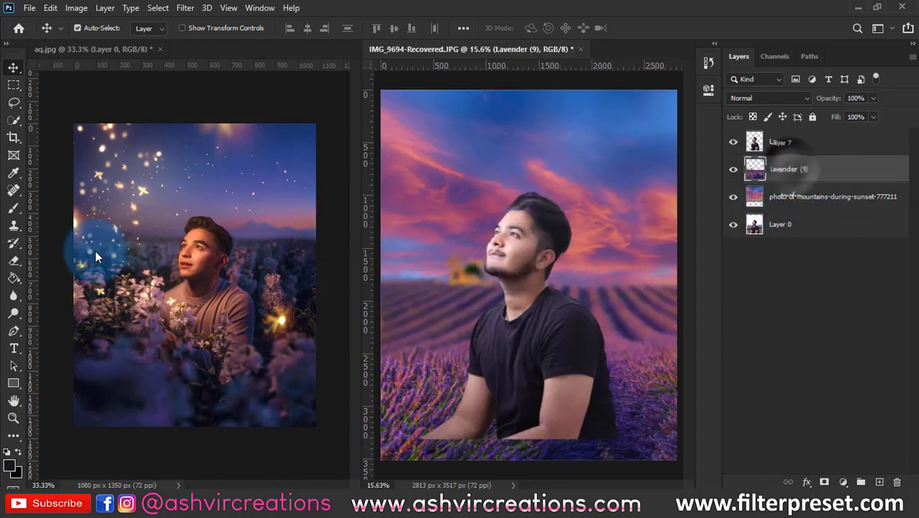
left_click(14, 208)
left_click(16, 262)
right_click(438, 241)
left_click(577, 256)
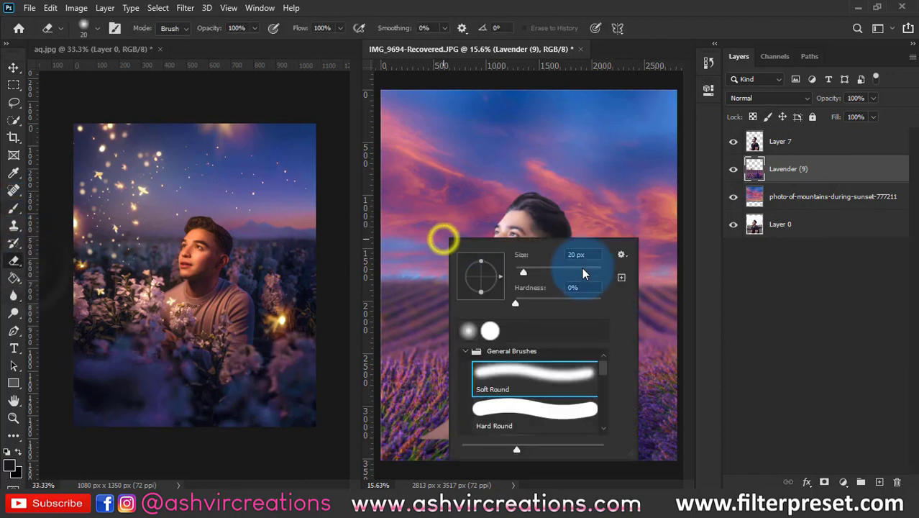
left_click_drag(583, 272, 590, 270)
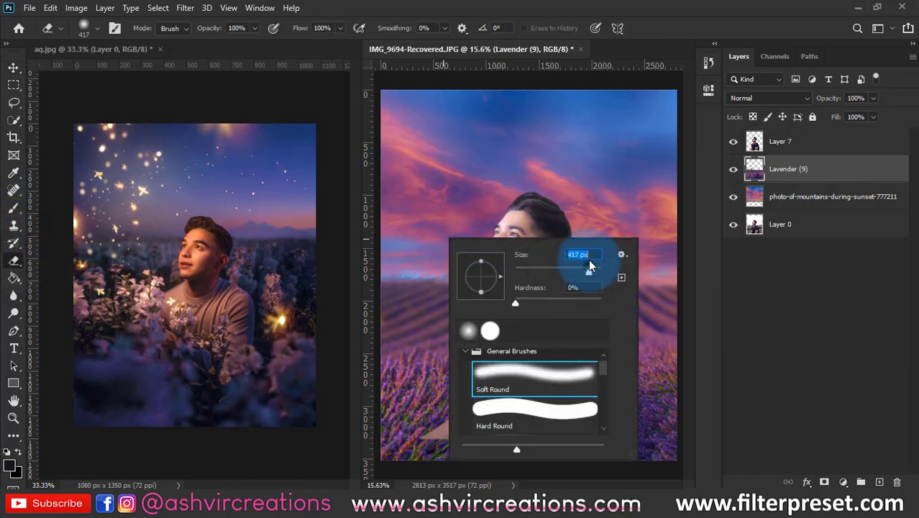
left_click(697, 27)
key("bracketright")
mouse_move(527, 250)
left_mouse_down()
mouse_move(606, 256)
mouse_move(462, 257)
left_mouse_up()
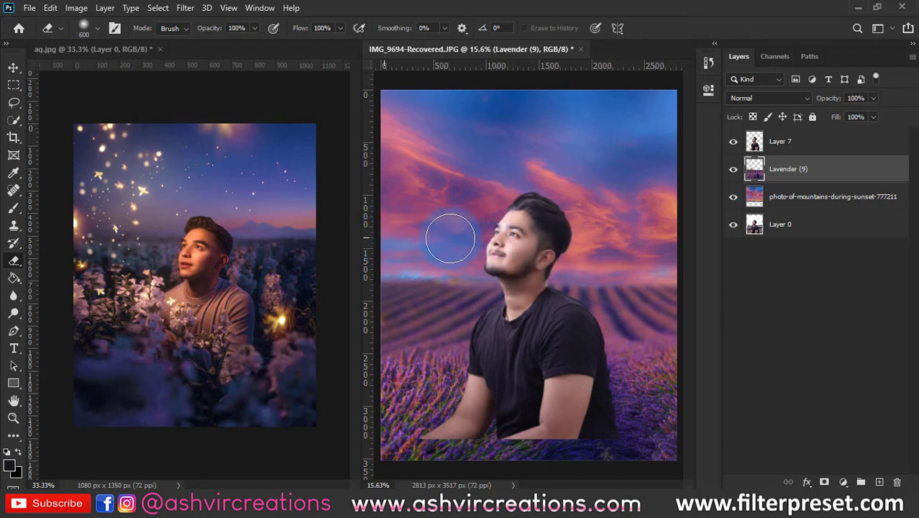
key("v")
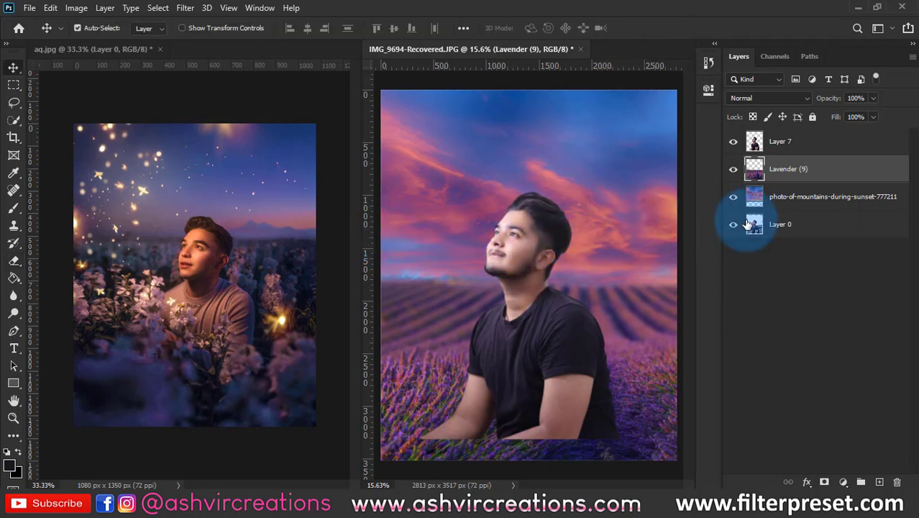
- Apply a 3.7 px Gaussian Blur to the photo-of-mountains-during-sunset-777211 sky layer
left_click(812, 200)
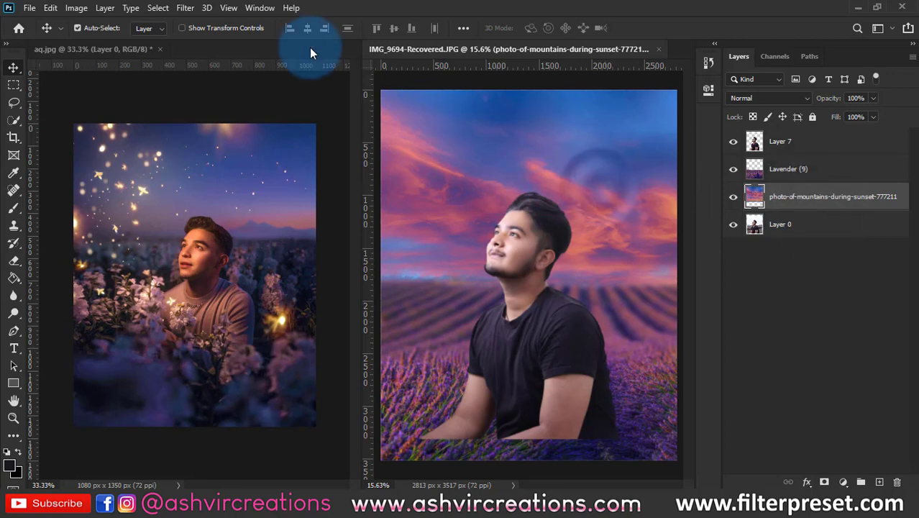
left_click_drag(534, 140, 515, 147)
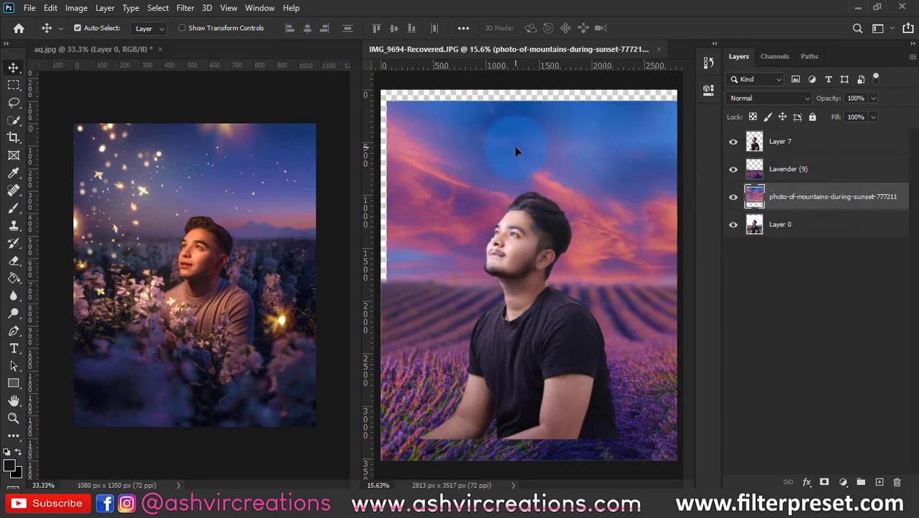
key("ctrl+z")
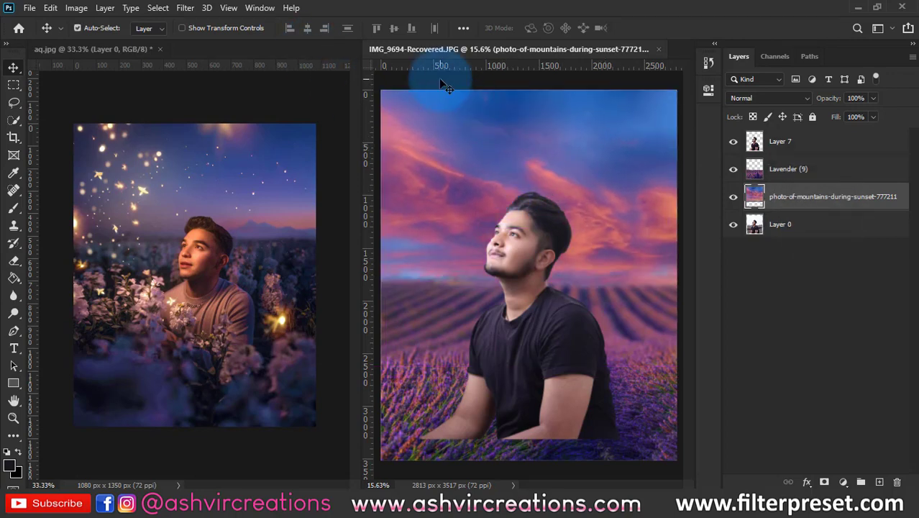
left_click(186, 8)
mouse_move(237, 160)
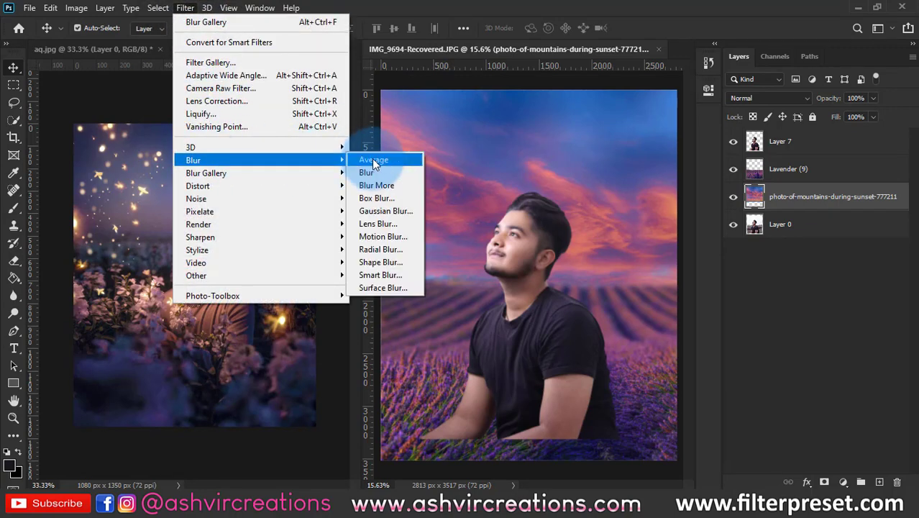
left_click(386, 211)
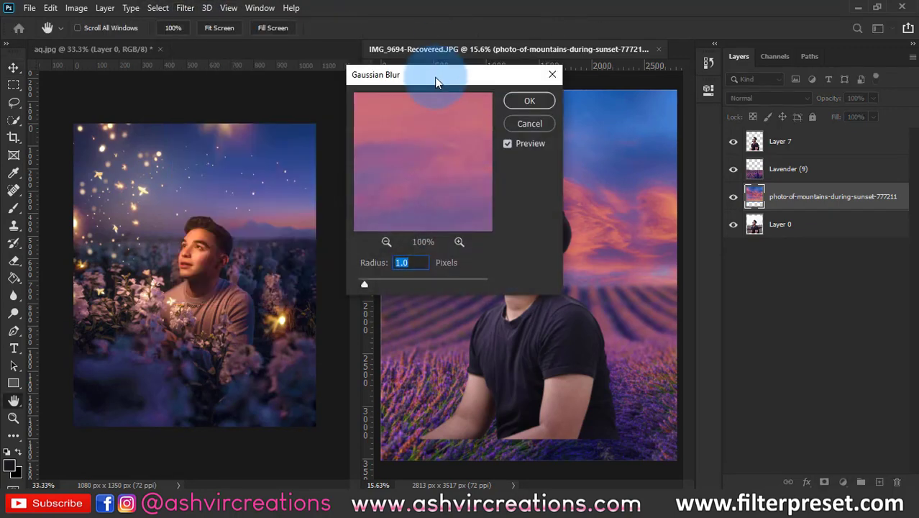
left_click_drag(435, 77, 699, 113)
left_click(642, 320)
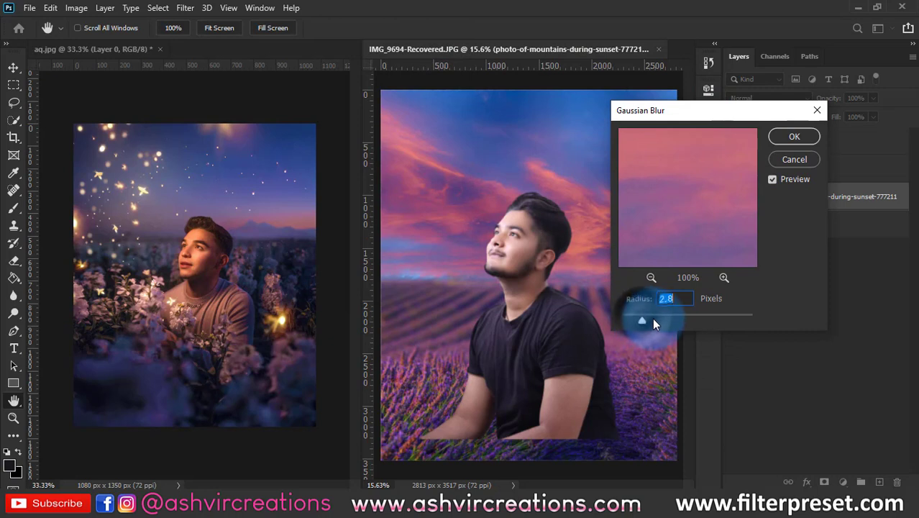
left_click_drag(653, 323, 677, 321)
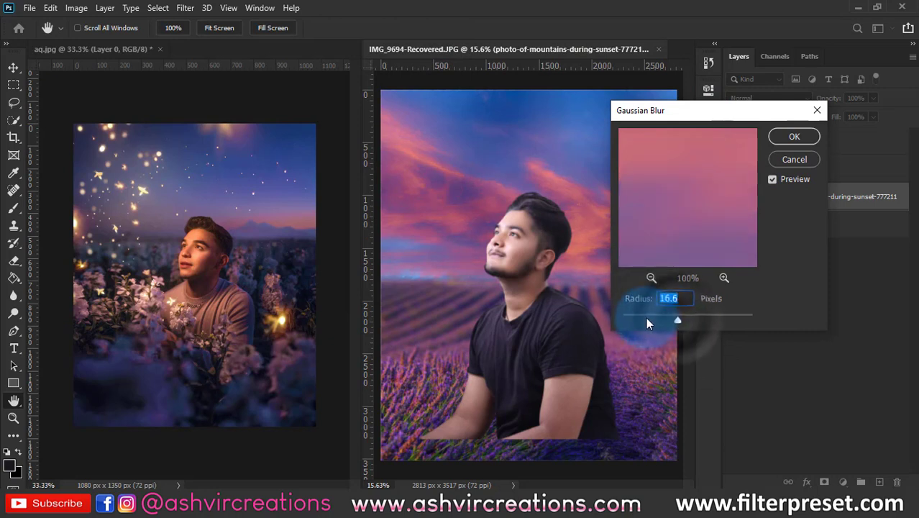
left_click(646, 317)
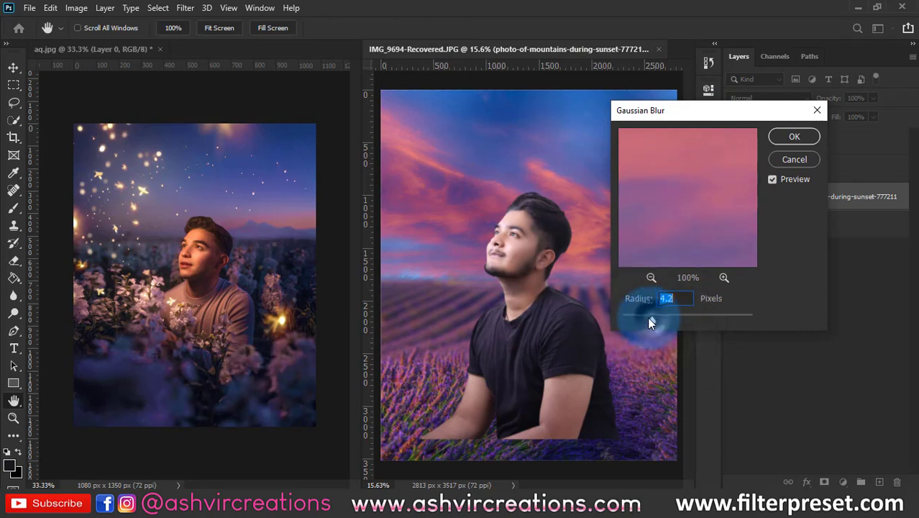
left_click_drag(649, 322, 648, 319)
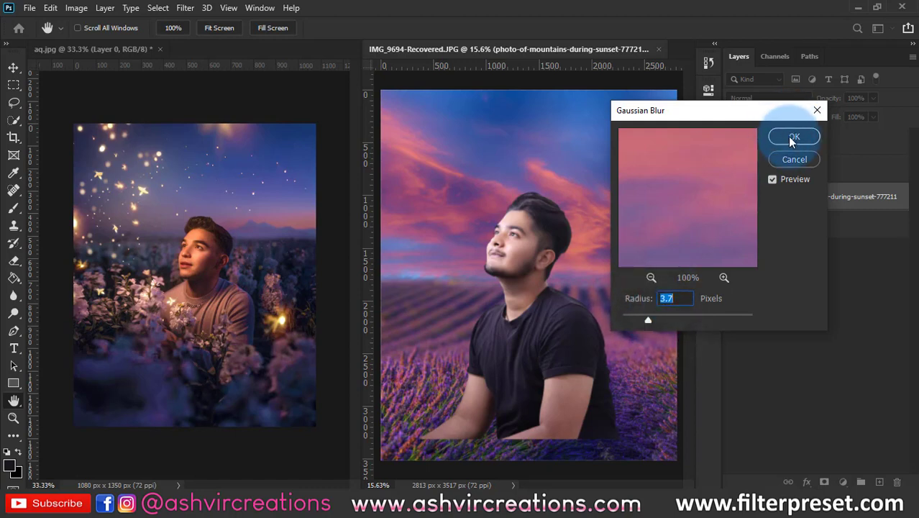
scroll(586, 176, "down", 2)
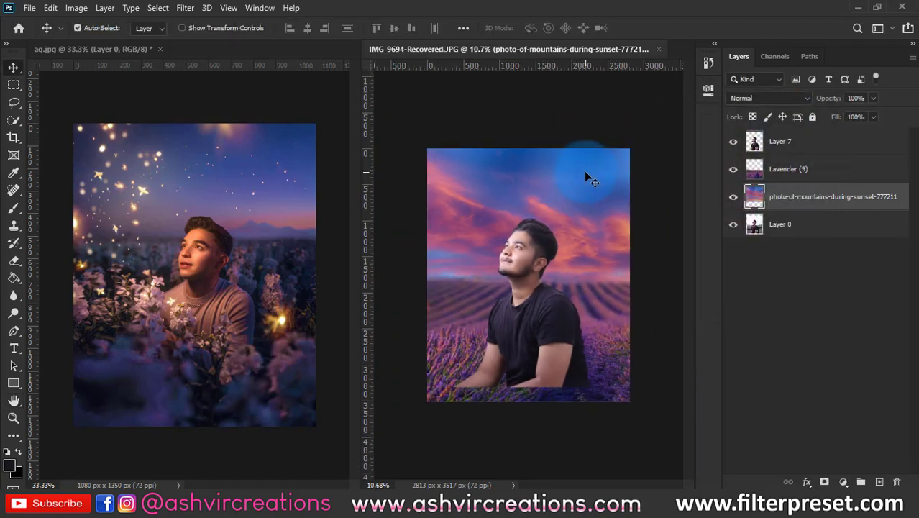
key("ctrl")
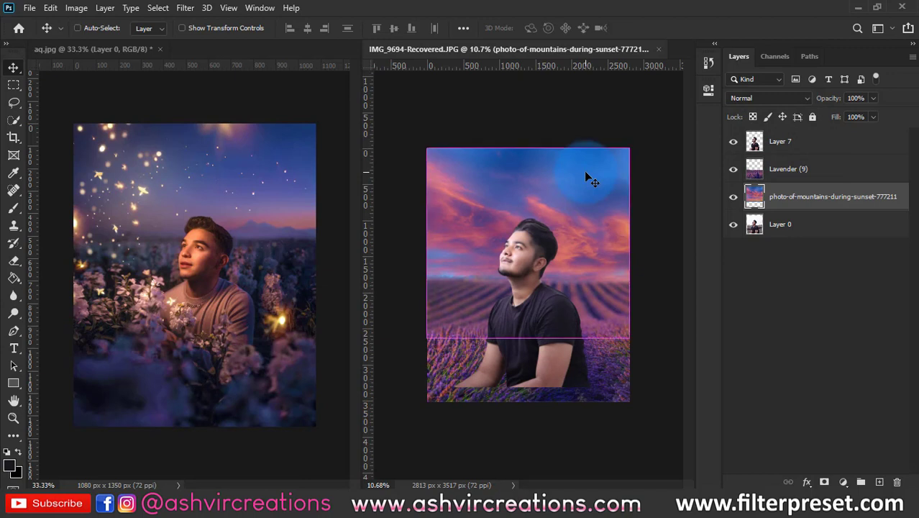
key("ctrl+t")
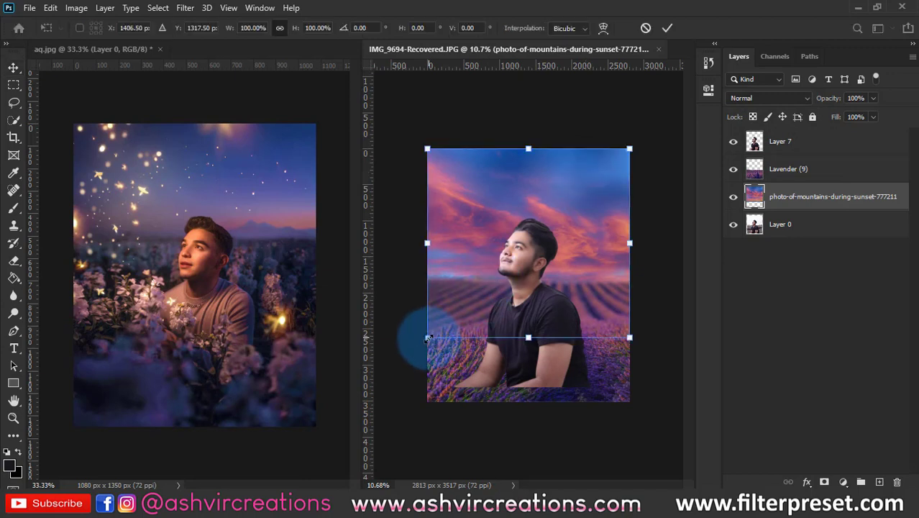
left_click_drag(427, 339, 487, 344)
key("ctrl+z")
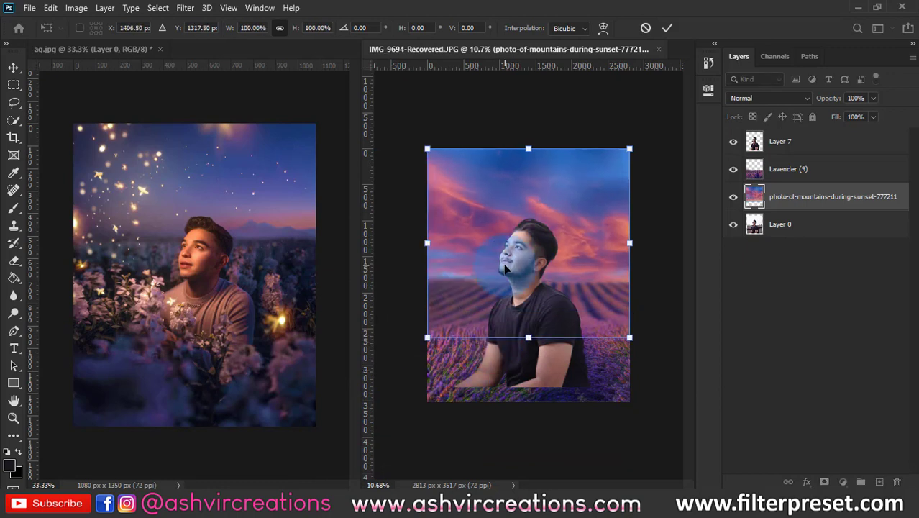
mouse_move(506, 268)
left_mouse_down()
mouse_move(507, 234)
mouse_move(510, 270)
left_mouse_up()
key("Return")
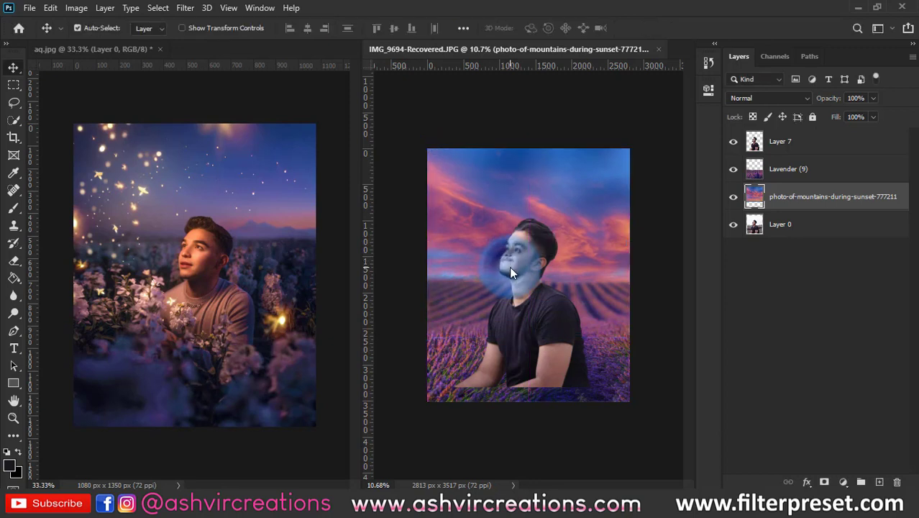
key("ctrl+0")
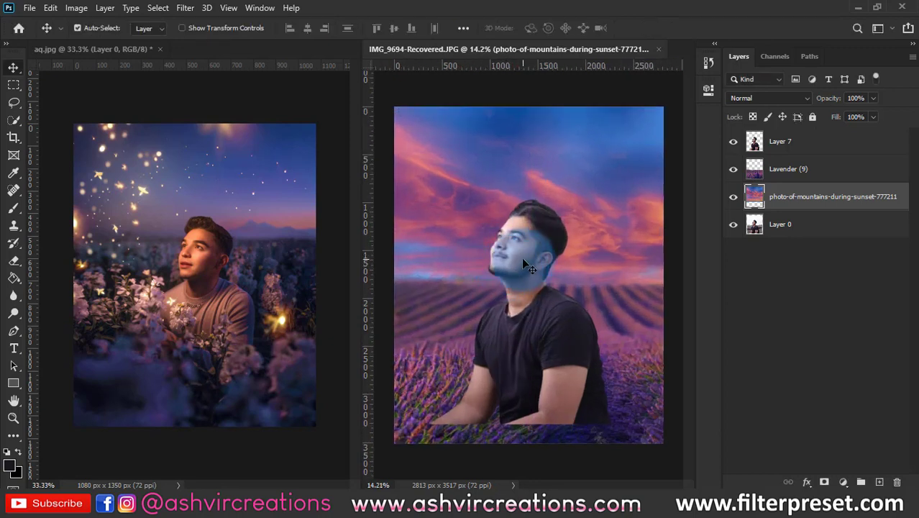
scroll(522, 257, "down", 1)
- Place Lavender (65).png from the #1 folder above Layer 7, enlarged in the foreground in front of the man's forearm
right_click(528, 260)
left_click(534, 265)
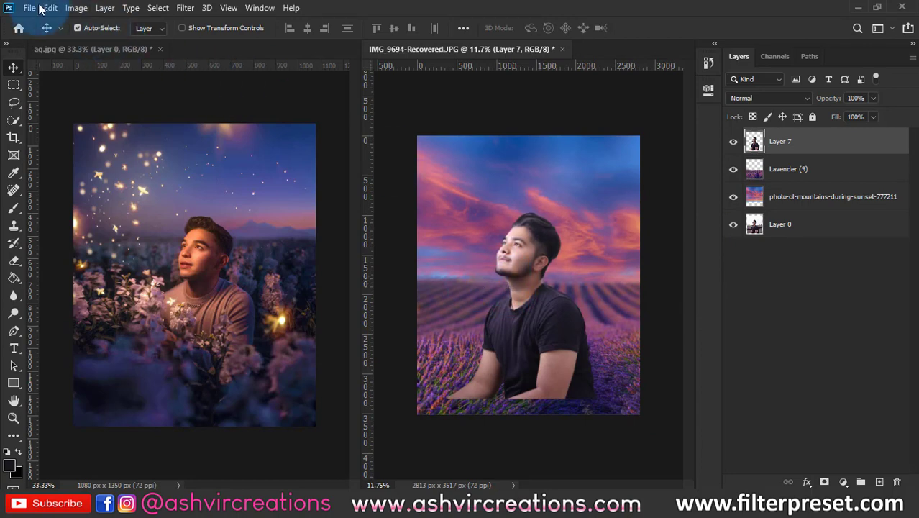
key("alt+Tab")
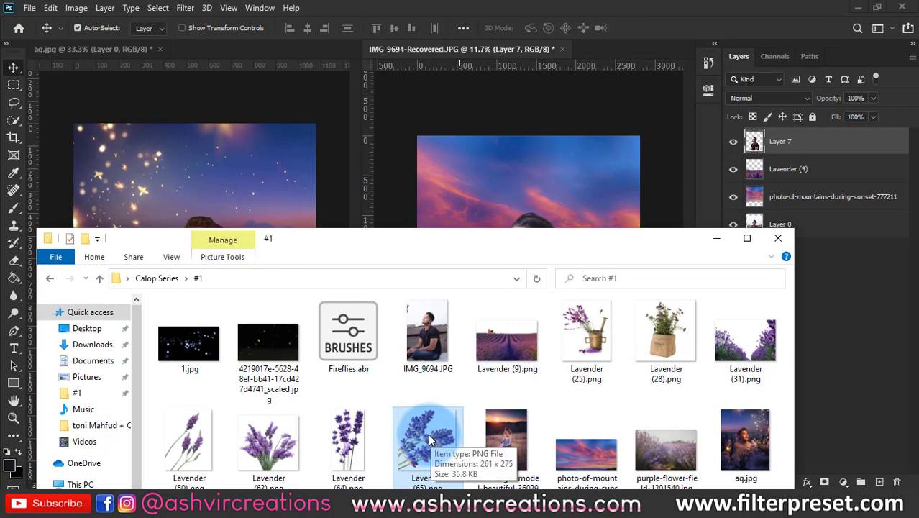
left_click(428, 434)
left_click_drag(428, 433, 545, 176)
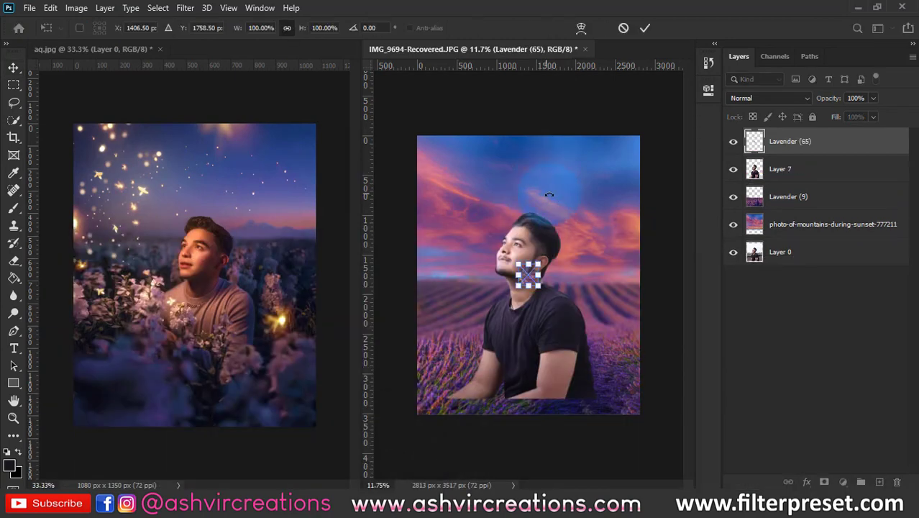
left_click_drag(538, 261, 600, 272)
key("Return")
scroll(494, 348, "up", 6)
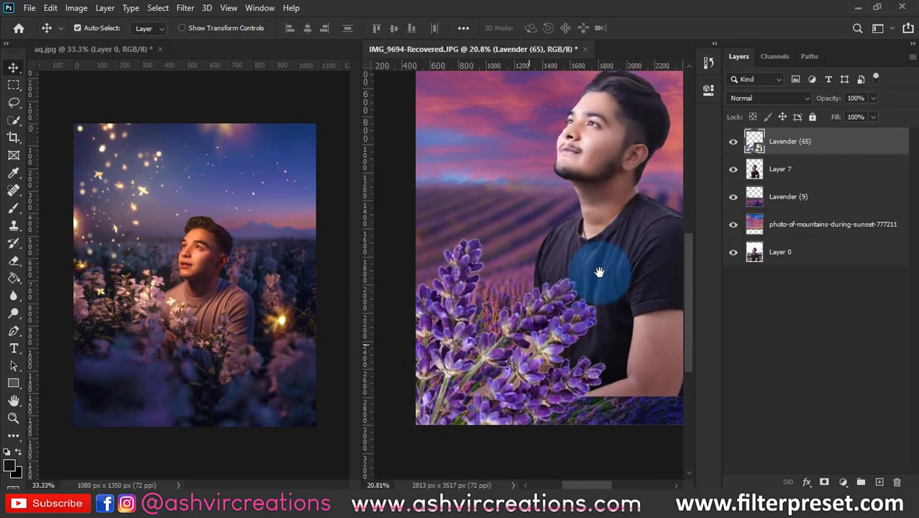
- Rotate the Lavender (65) flowers to about -23° and scale them to about 548%, keeping them beside the man's forearm
left_click(529, 336)
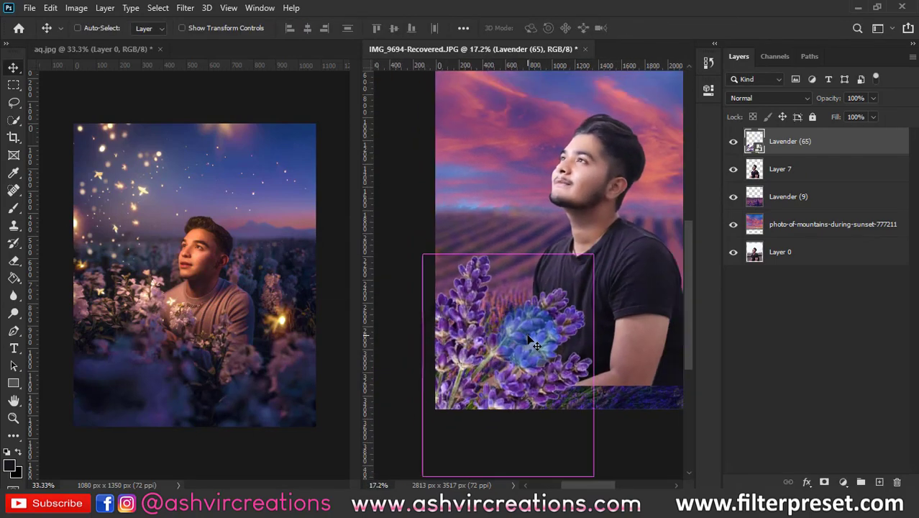
left_click_drag(612, 216, 544, 246)
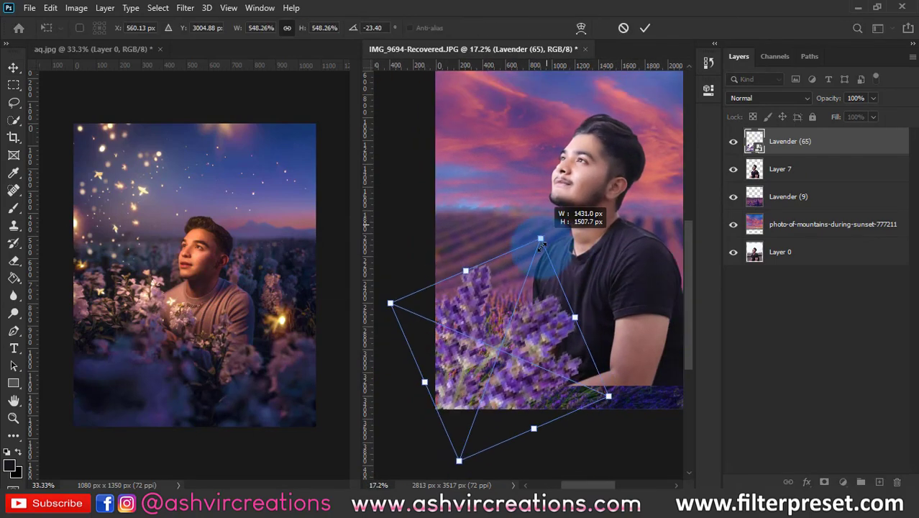
key("Return")
scroll(530, 349, "up", 2)
left_click_drag(529, 349, 590, 291)
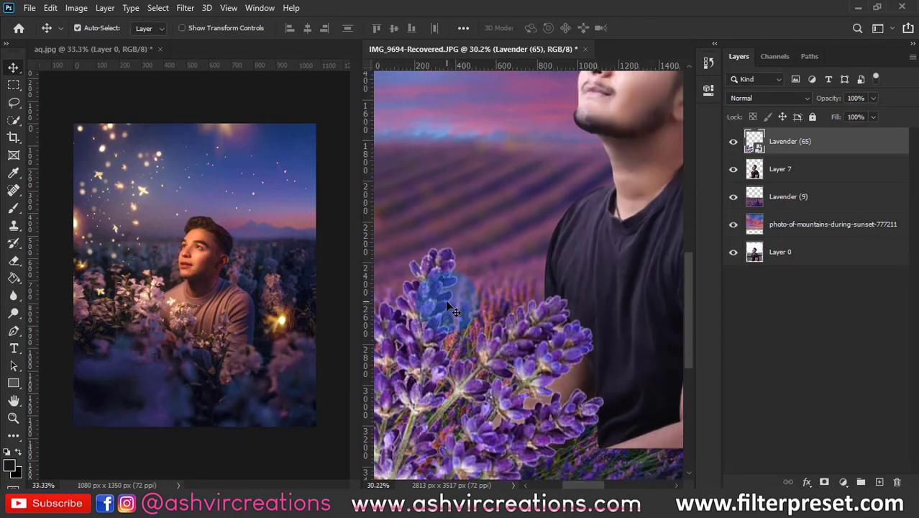
key("ctrl+0")
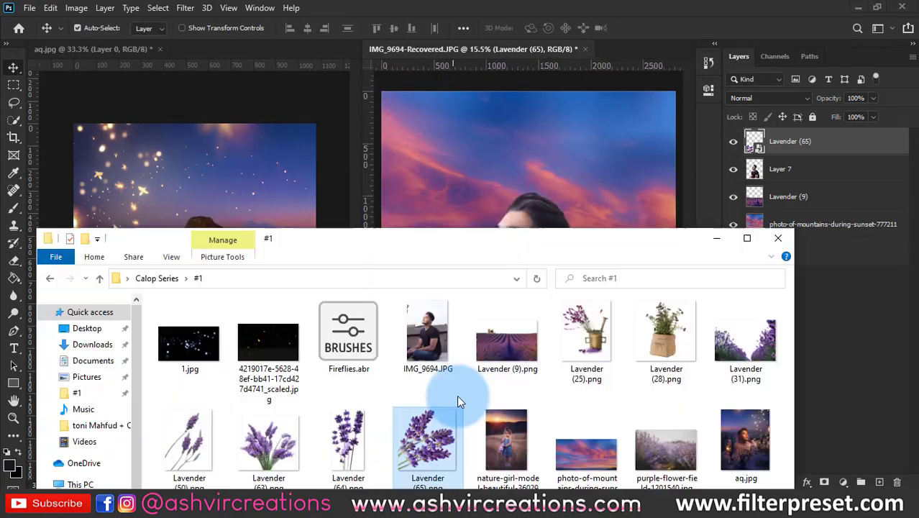
- Place Lavender (63).png from the #1 folder, enlarge it and position it along the image's lower edge in front of the man's arms
left_click_drag(269, 439, 528, 180)
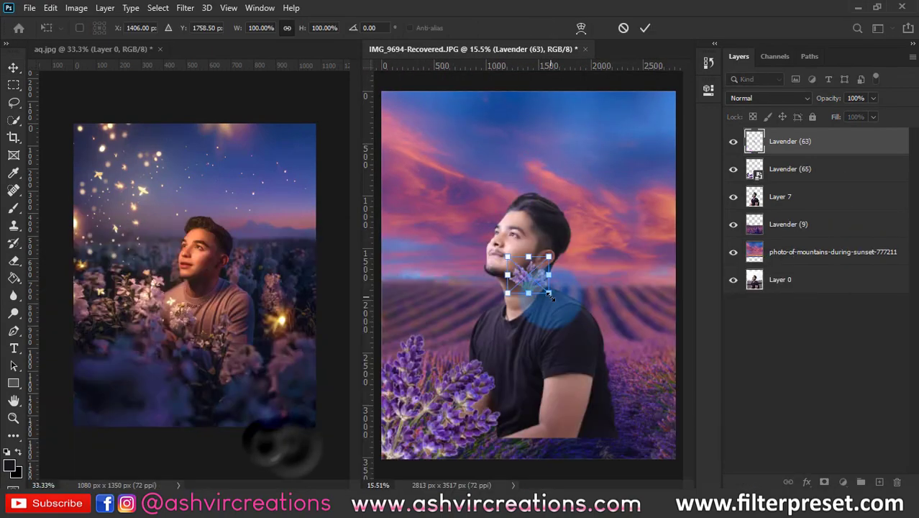
left_click_drag(549, 292, 590, 334)
left_click_drag(558, 263, 542, 418)
key("Return")
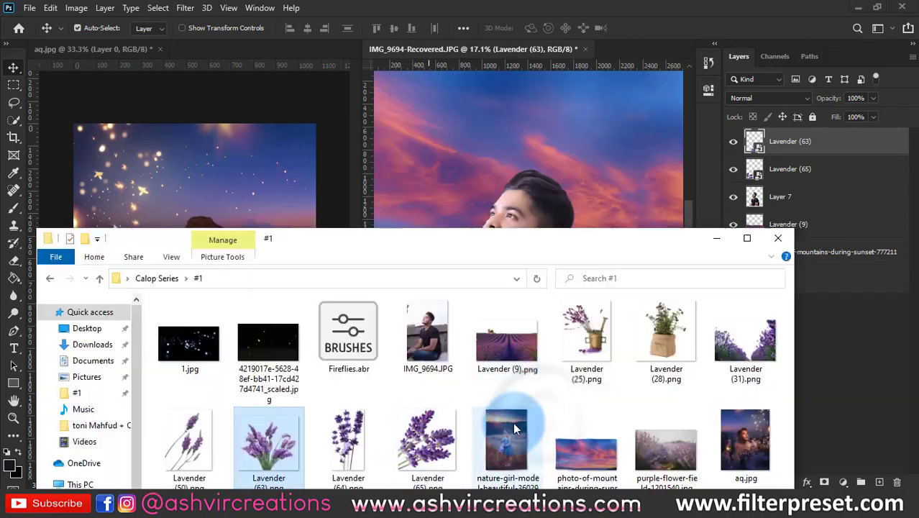
- Place Lavender (31).png from the #1 folder, scaled to about 479%, across the foreground on both sides of the man
left_click(751, 345)
left_click_drag(751, 345, 565, 274)
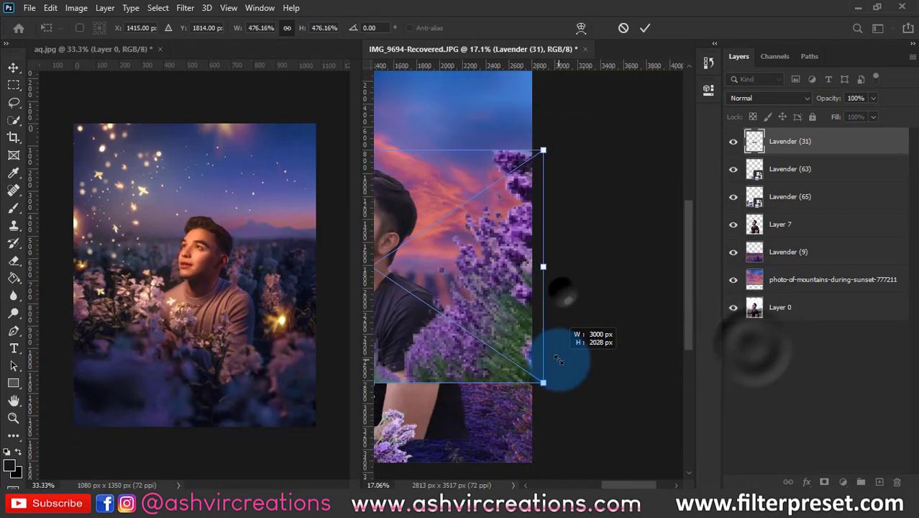
scroll(568, 349, "down", 2)
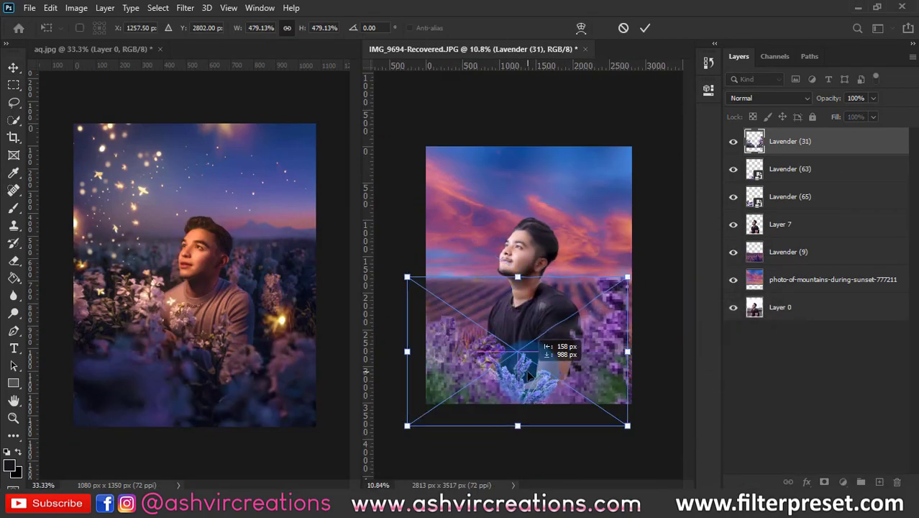
left_click_drag(569, 349, 599, 362)
key("Return")
scroll(597, 358, "up", 3)
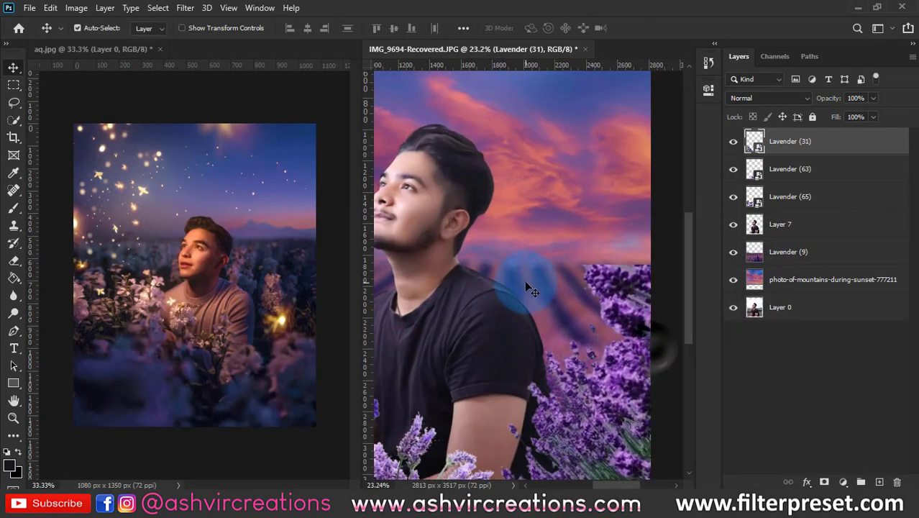
- Rasterize the Lavender (31) layer and erase the hard upper edge of its flowers beside the man's shoulder
key("e")
right_click(810, 147)
left_click_drag(619, 260, 647, 211)
scroll(626, 237, "down", 1)
mouse_move(585, 242)
left_mouse_down()
mouse_move(619, 272)
mouse_move(556, 243)
left_mouse_up()
left_click_drag(661, 307, 646, 266)
scroll(633, 270, "down", 5)
- Apply a strong Gaussian Blur to the Lavender (31) foreground flowers
key("v")
left_click(185, 8)
left_click(390, 322)
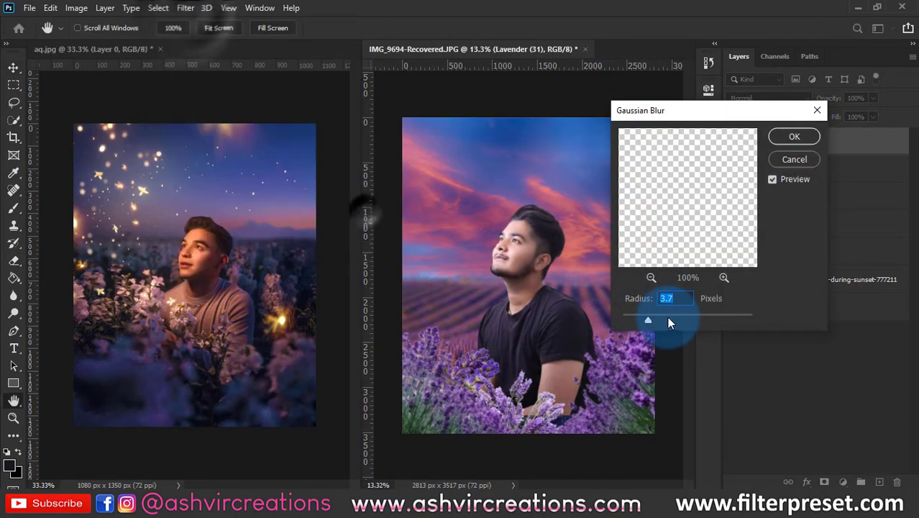
left_click_drag(667, 317, 677, 315)
left_click(790, 138)
- Place Lavender (50).png from the #1 folder, scaled to about 77%, and position it among the foreground flowers in front of the man
key("alt+Tab")
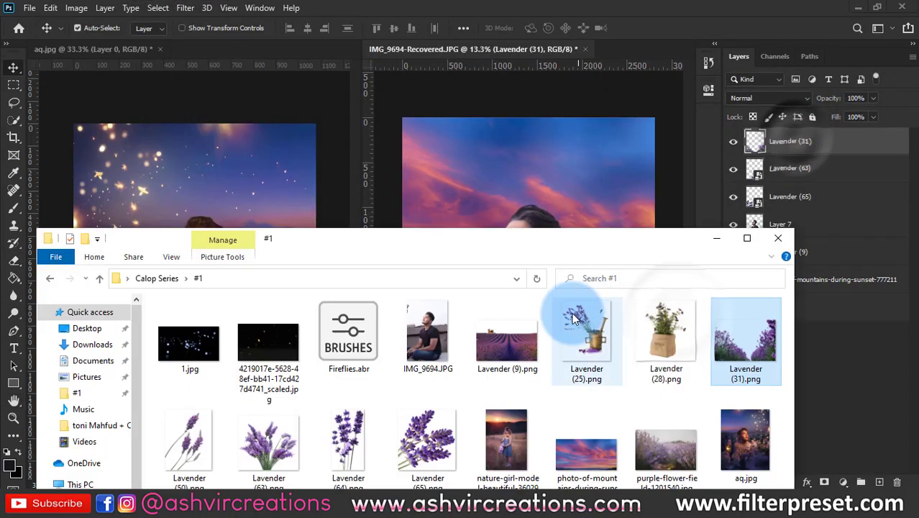
left_click_drag(199, 445, 558, 214)
left_click_drag(563, 316, 583, 457)
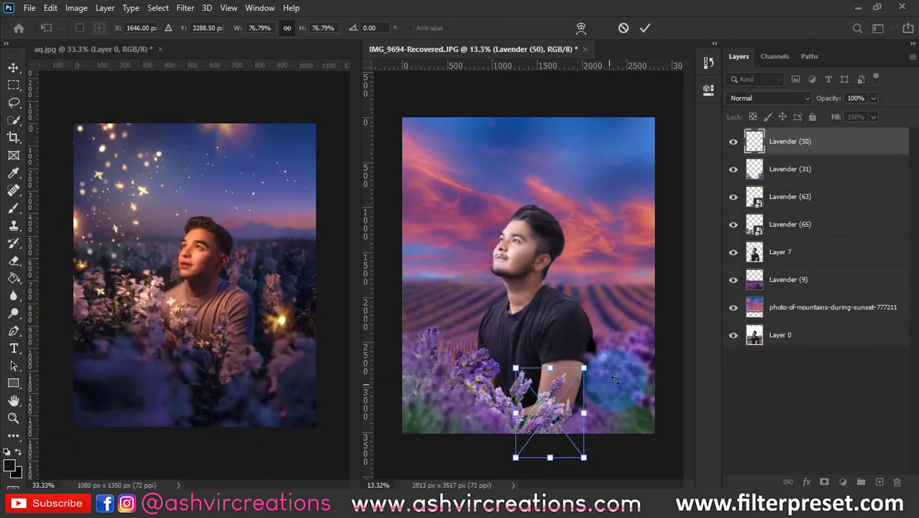
left_click_drag(581, 401, 447, 346)
key("Return")
scroll(586, 386, "up", 6)
scroll(587, 386, "down", 6)
- Duplicate the Lavender (50) layer into the position between Lavender (65) and Layer 7
left_click_drag(810, 147, 799, 266)
scroll(444, 389, "up", 4)
scroll(443, 385, "up", 4)
scroll(481, 360, "down", 11)
- Place Lavender (25).png from the #1 folder above the Lavender (50) copy layer and fit it into the foreground flowers
key("alt+Tab")
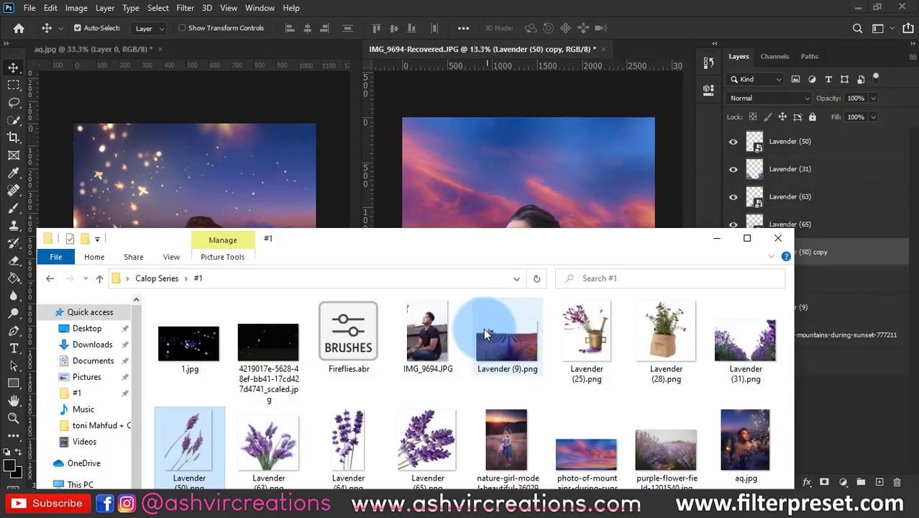
left_click_drag(590, 336, 563, 179)
left_click_drag(548, 291, 640, 376)
key("Return")
scroll(640, 374, "up", 4)
scroll(640, 375, "down", 4)
- Place the purple-flower-field-1201540 image above the Lavender (25) layer over the lower part of the portrait and try the Darken blend mode
key("alt+Tab")
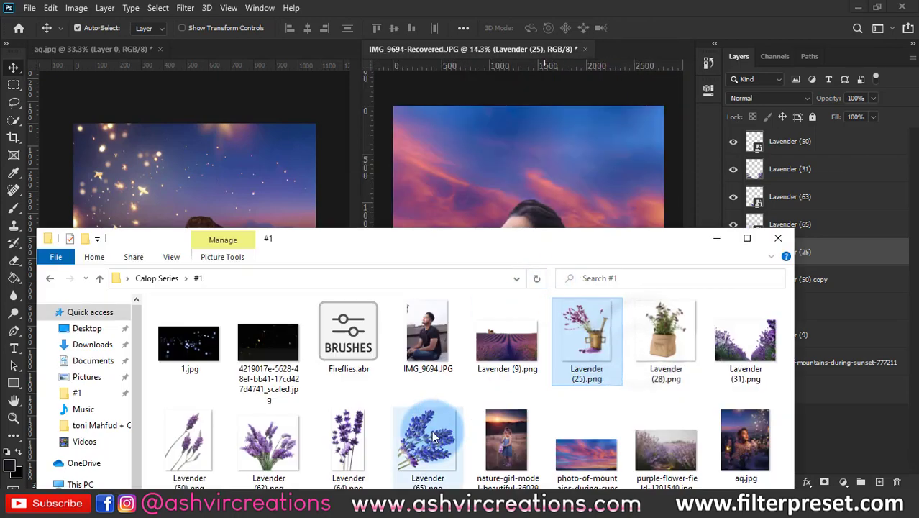
left_click_drag(668, 449, 581, 271)
left_click_drag(593, 346, 594, 352)
key("Return")
scroll(594, 352, "down", 2)
left_click(752, 99)
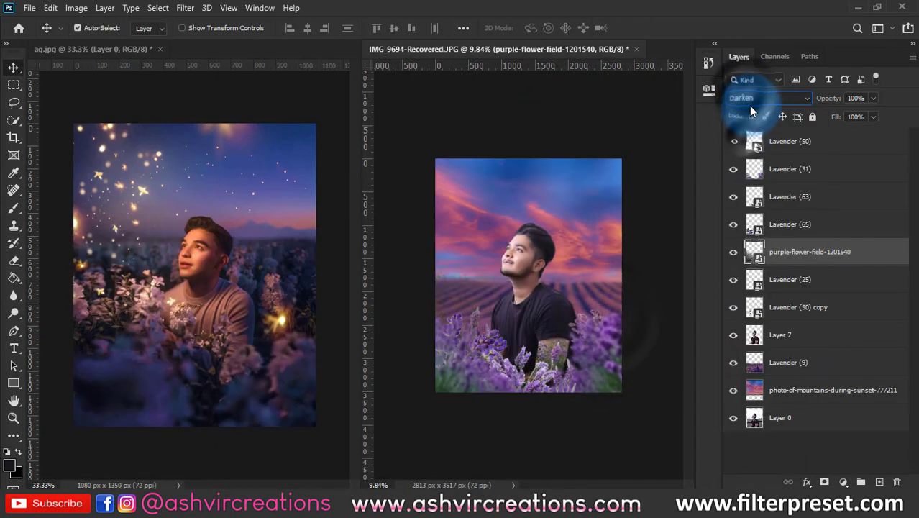
left_click(751, 110)
- Move the purple-flower-field-1201540 layer beneath Layer 7 and rasterize it with a white layer mask added
left_click_drag(820, 253, 817, 348)
right_click(814, 333)
left_click(694, 249)
left_click(824, 481)
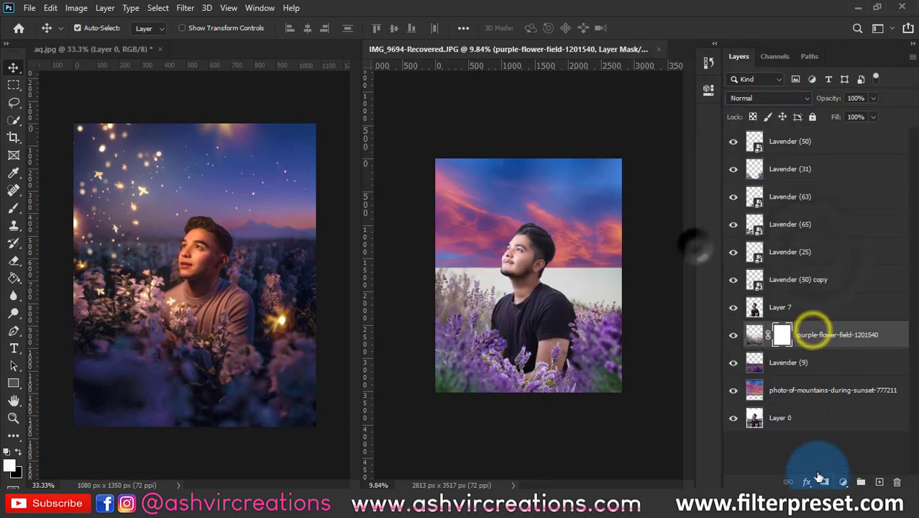
- Paint black on the purple-flower-field-1201540 layer mask with a 1400 px soft brush to hide its pale sky behind the man
left_click(14, 207)
left_click(17, 452)
scroll(477, 302, "up", 2)
key("bracketright")
key("bracketright")
key("bracketright")
key("bracketright")
key("bracketright")
key("bracketright")
key("bracketright")
key("bracketright")
key("bracketright")
key("bracketright")
key("bracketright")
key("bracketright")
key("bracketright")
key("bracketright")
key("bracketright")
key("bracketright")
mouse_move(430, 253)
left_mouse_down()
mouse_move(648, 243)
mouse_move(551, 276)
left_mouse_up()
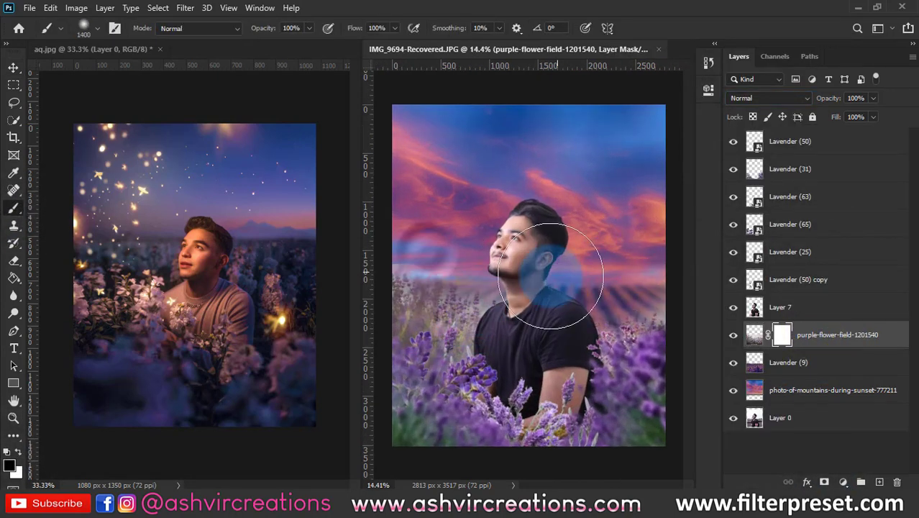
scroll(509, 212, "down", 2)
left_click(736, 335)
left_click(736, 335)
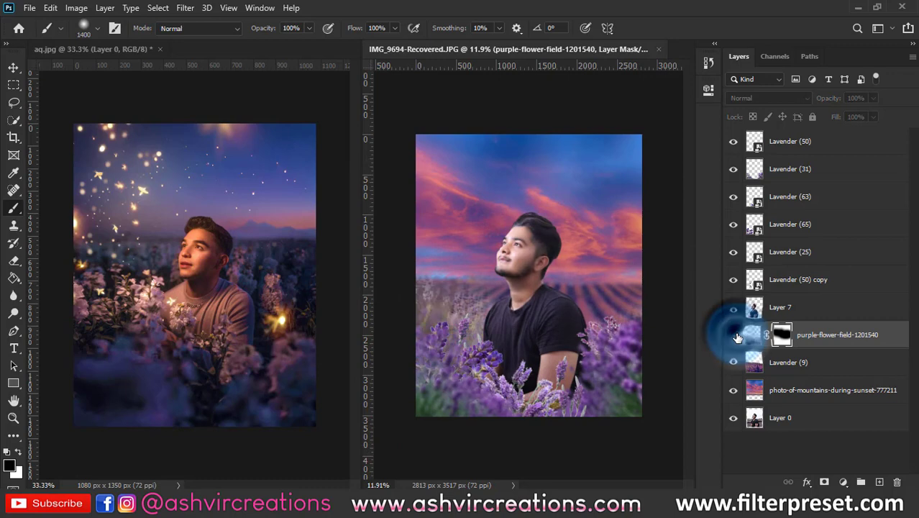
- Mask out more of the purple-flower-field-1201540 layer along the horizon beside the man's face, comparing with the layer hidden and shown
scroll(565, 400, "up", 6)
scroll(568, 433, "down", 5)
scroll(596, 332, "up", 2)
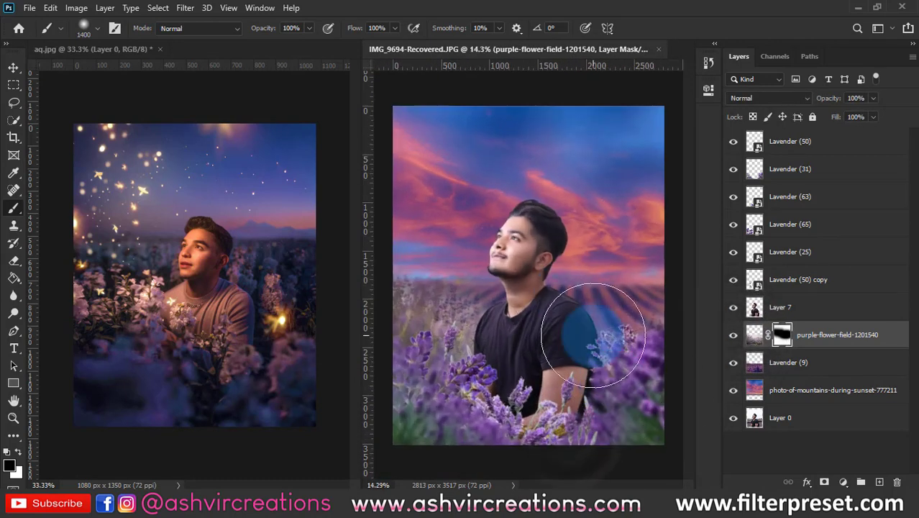
scroll(552, 260, "down", 3)
scroll(549, 258, "up", 3)
left_click_drag(460, 247, 430, 257)
scroll(475, 266, "down", 3)
left_click(733, 335)
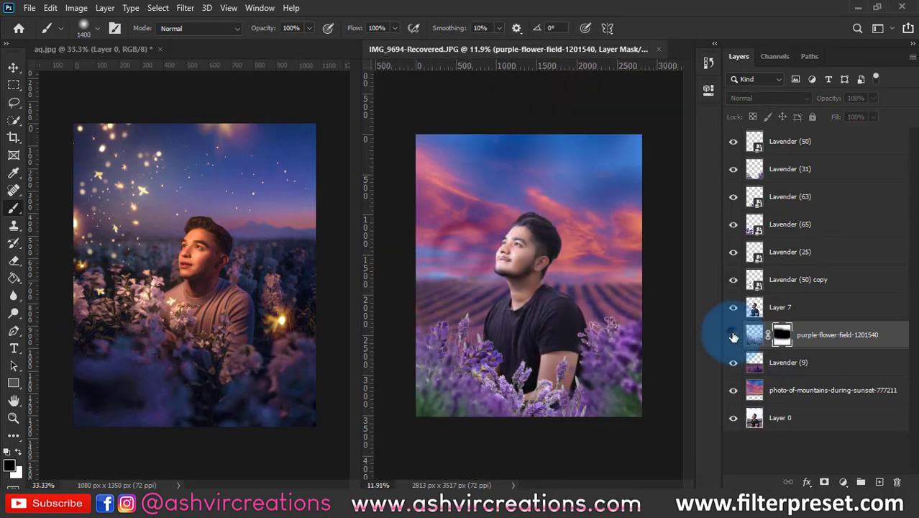
left_click(733, 335)
- Place the nature-girl-model-beautiful-36029 image above the purple-flower-field-1201540 layer, enlarging it and lowering it behind the man
key("v")
key("alt+Tab")
left_click_drag(510, 441, 535, 198)
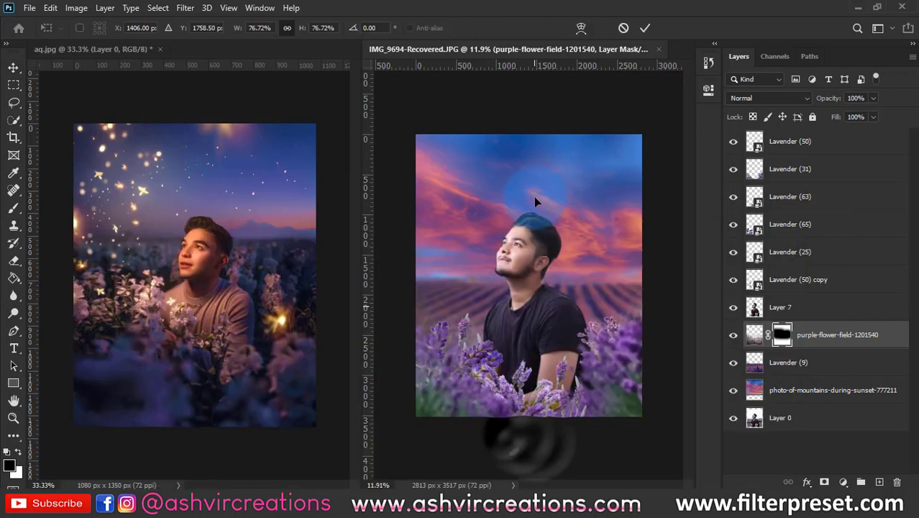
left_click_drag(621, 133, 654, 87)
left_click_drag(577, 228, 587, 283)
key("Return")
scroll(588, 282, "up", 2)
scroll(587, 282, "down", 2)
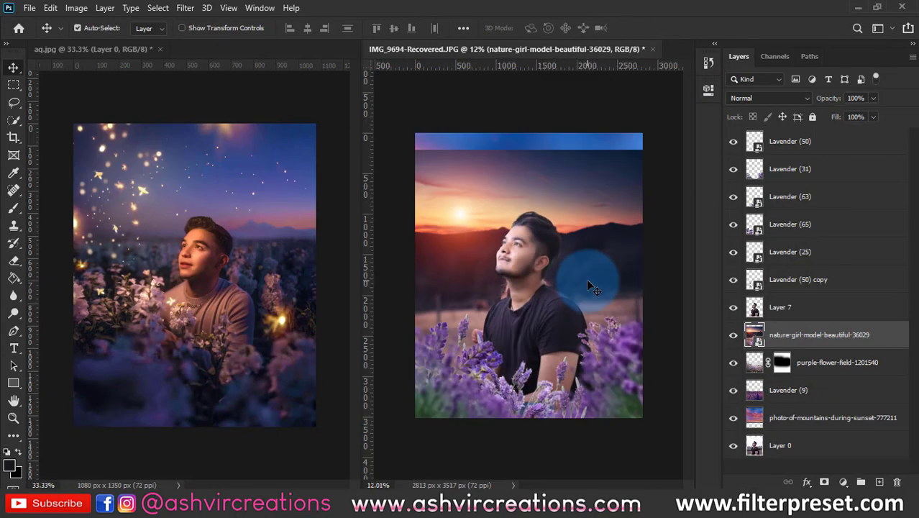
- Transform the nature-girl-model-beautiful-36029 layer again to fine-tune its size and position behind the man
key("ctrl+t")
scroll(588, 282, "down", 3)
left_click_drag(431, 188, 441, 203)
scroll(559, 278, "up", 3)
left_click_drag(560, 278, 561, 284)
key("Return")
- Add a layer mask to nature-girl-model-beautiful-36029 and paint out its sky and mountains in black, keeping only the ground behind the man
left_click(824, 482)
key("b")
mouse_move(576, 248)
left_mouse_down()
mouse_move(459, 256)
mouse_move(596, 203)
left_mouse_up()
key("v")
scroll(486, 296, "up", 7)
mouse_move(672, 160)
left_mouse_down()
mouse_move(531, 250)
mouse_move(480, 402)
mouse_move(636, 161)
left_mouse_up()
scroll(487, 296, "down", 5)
left_click(736, 336)
left_click(736, 335)
scroll(549, 345, "up", 3)
scroll(550, 345, "down", 4)
scroll(550, 345, "up", 1)
- Place Lavender (28) above the nature-girl layer, lower it into the flowers at the canvas's lower left, and select Layer 7
key("alt+Tab")
left_click_drag(749, 248, 475, 286)
key("Return")
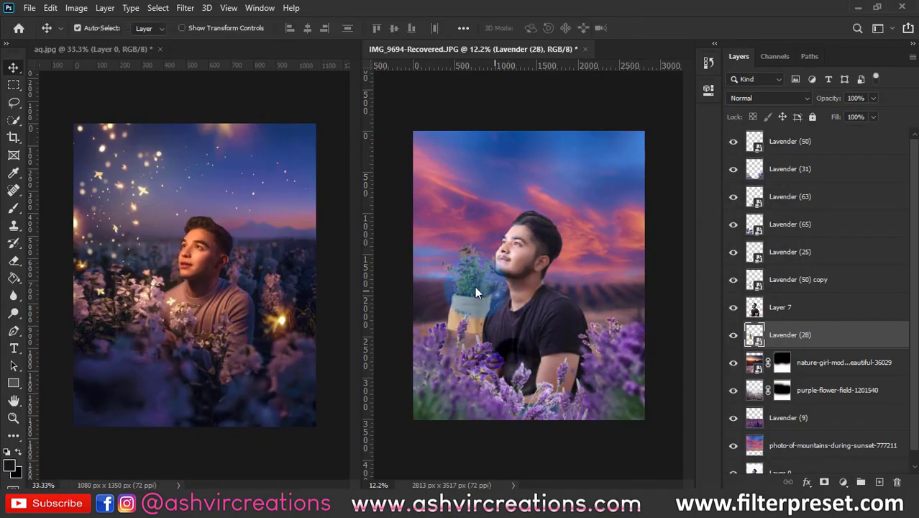
scroll(474, 288, "up", 3)
left_click_drag(458, 319, 429, 466)
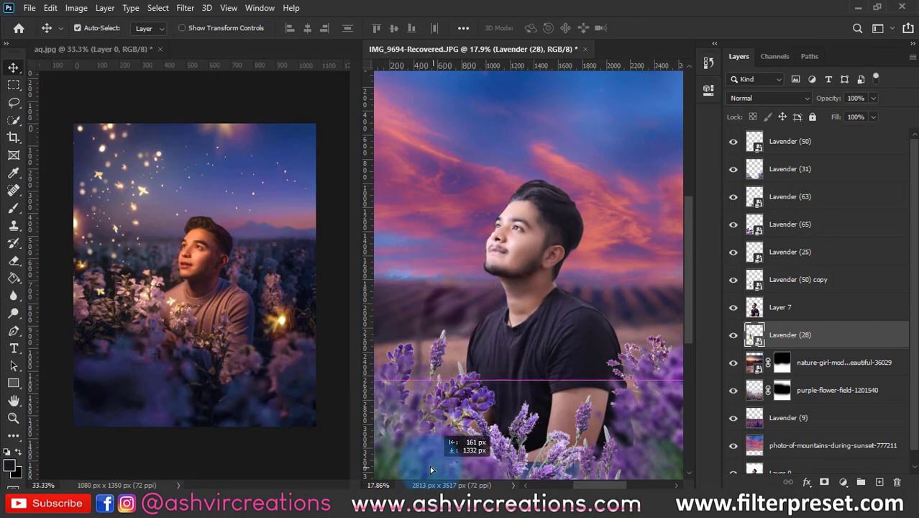
scroll(429, 466, "down", 2)
left_click(550, 313)
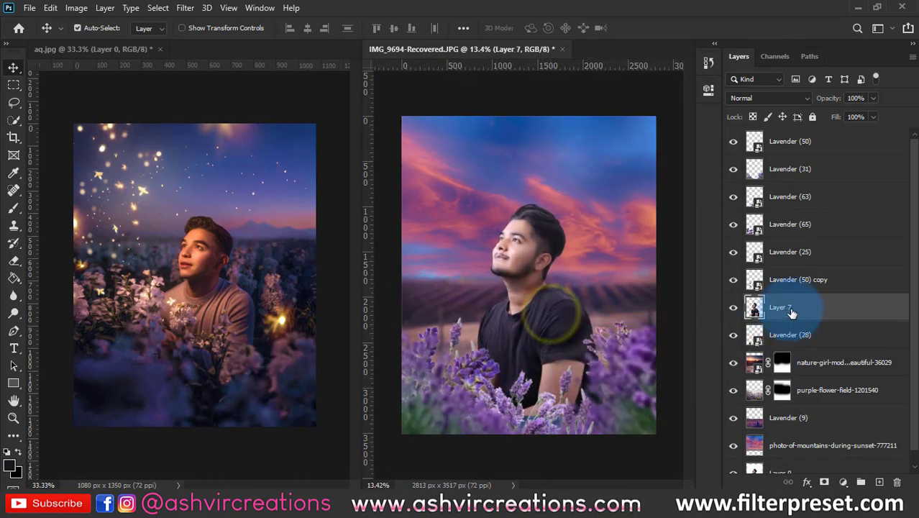